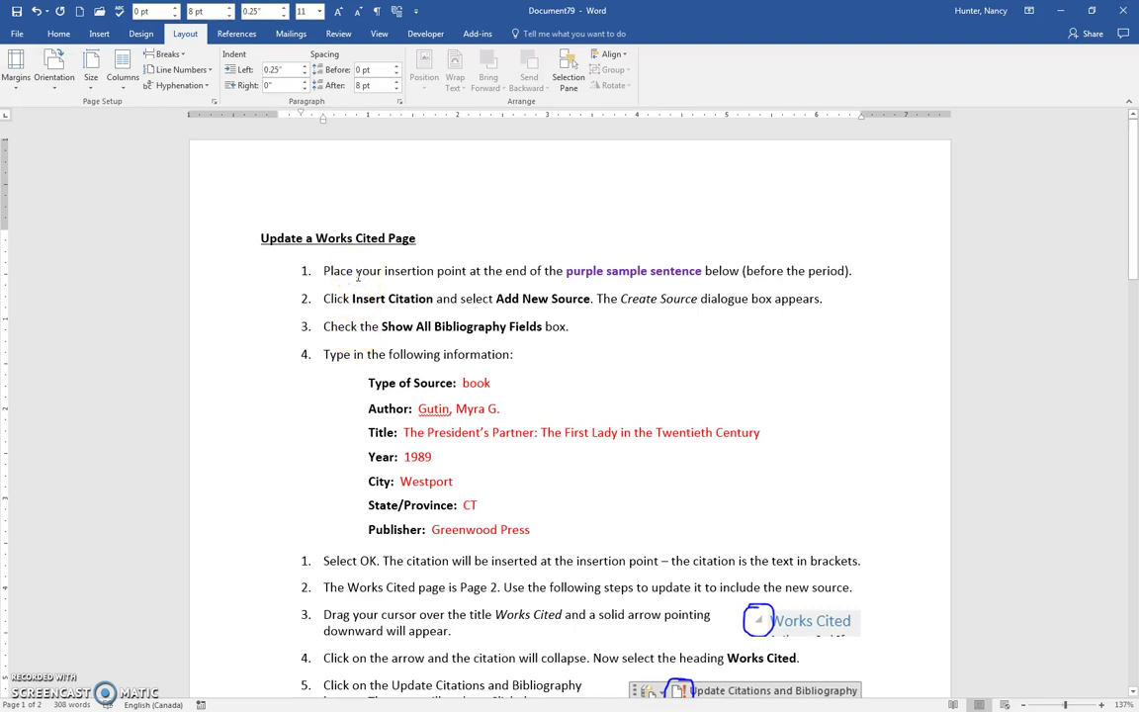
ctrl+scroll(357, 275, down, 4)
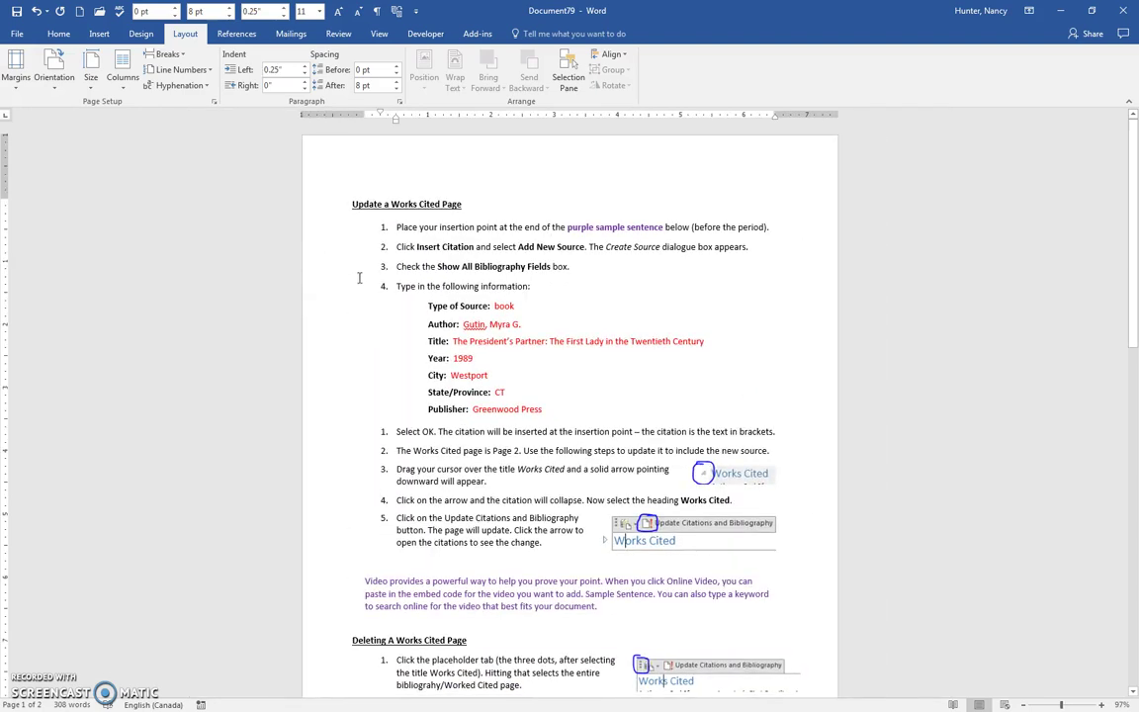
click(364, 203)
click(362, 641)
scroll(413, 442, down, 1)
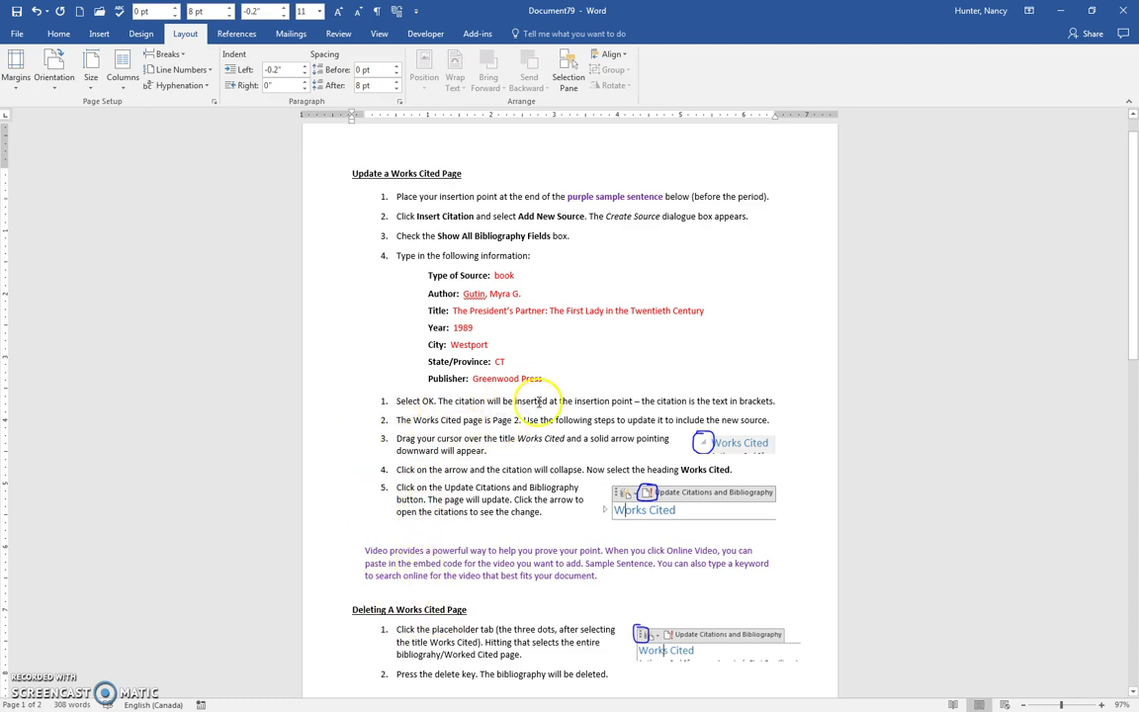
click(319, 608)
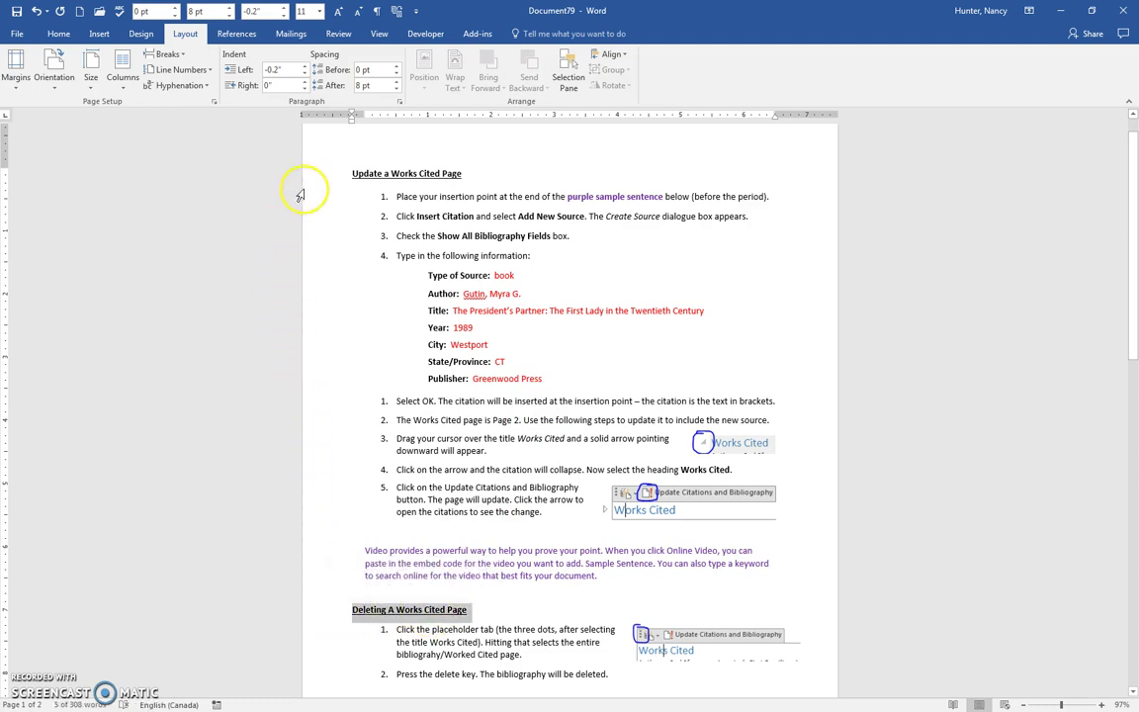
ctrl+click(325, 179)
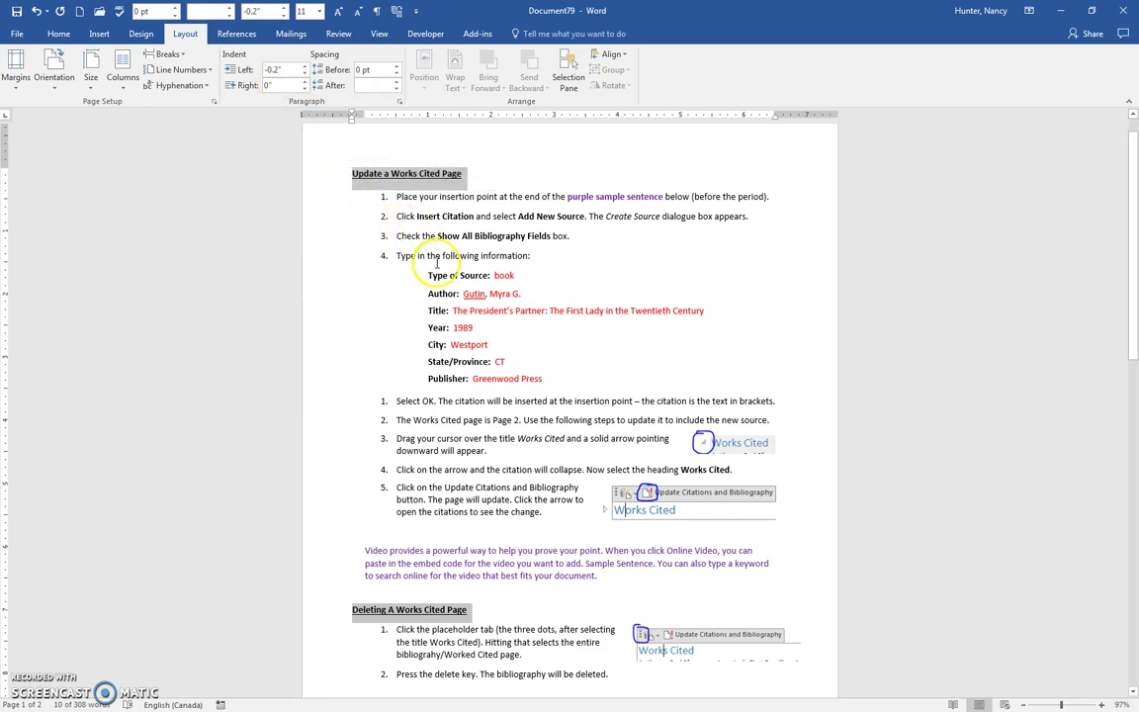
click(438, 328)
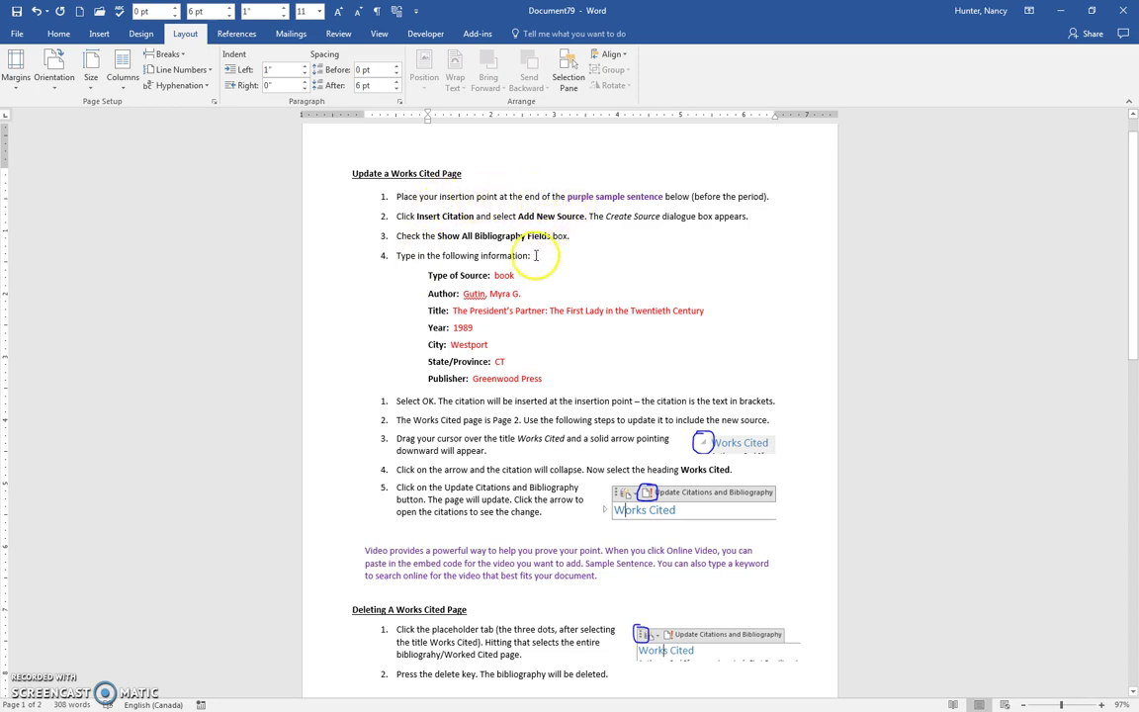
Start adding a new citation source at the end of the purple sample paragraph, before the period, keeping the instructions visible
click(593, 574)
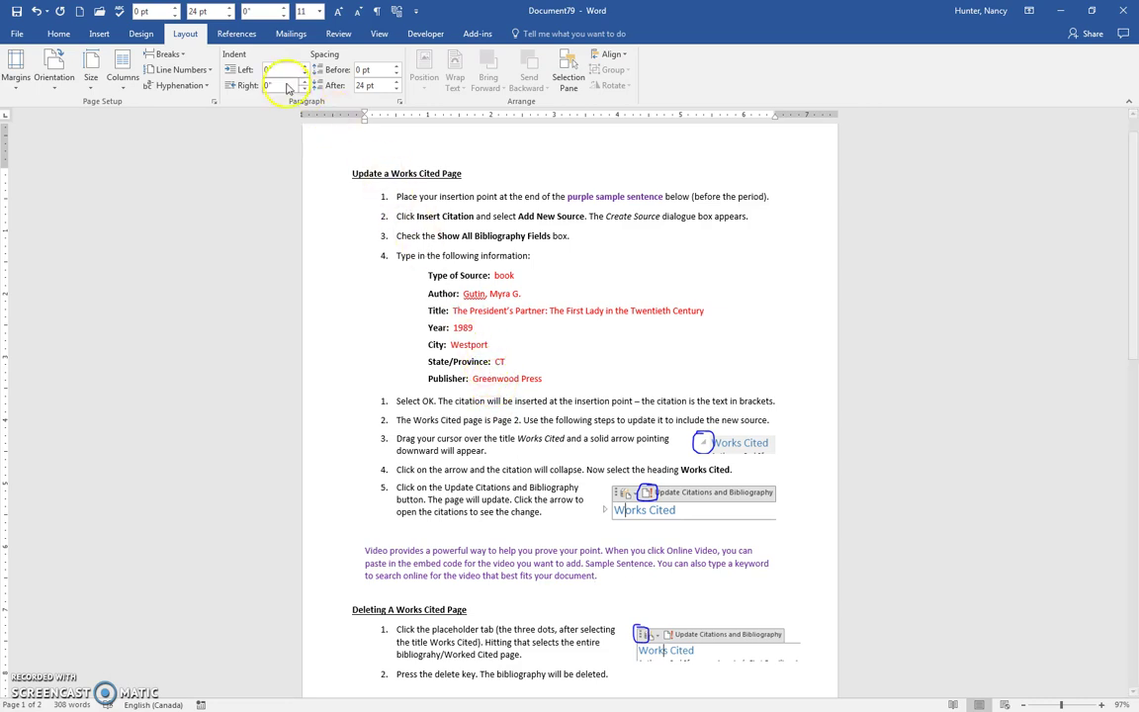
click(249, 36)
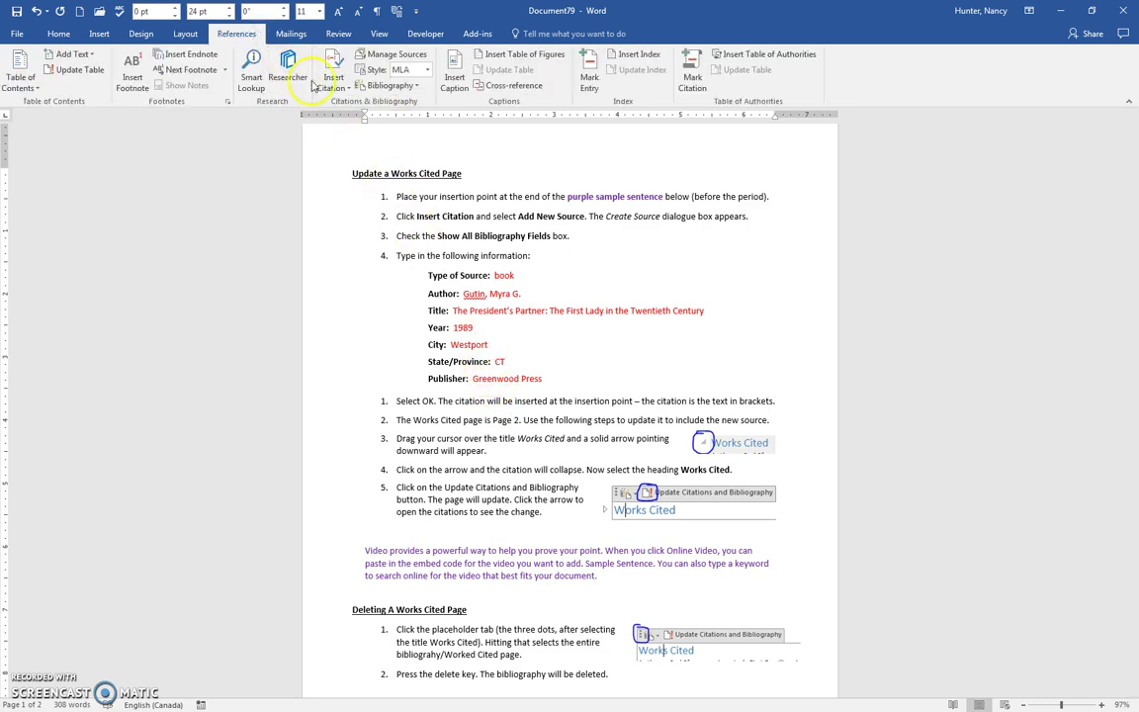
click(329, 89)
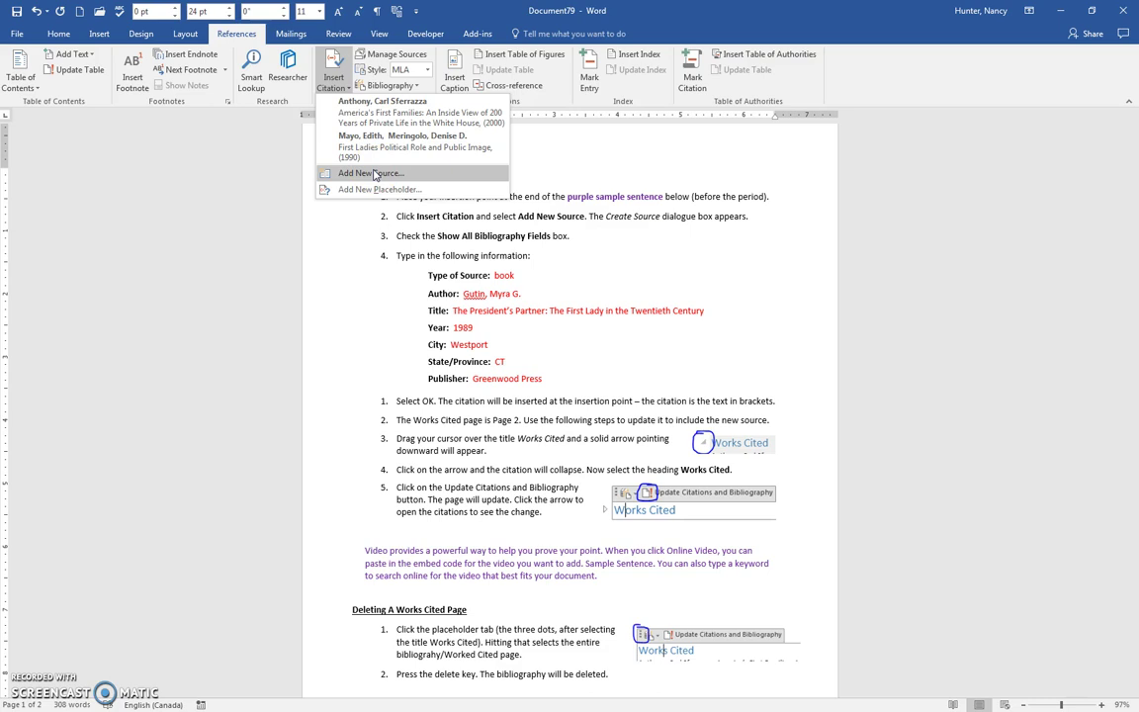
click(374, 174)
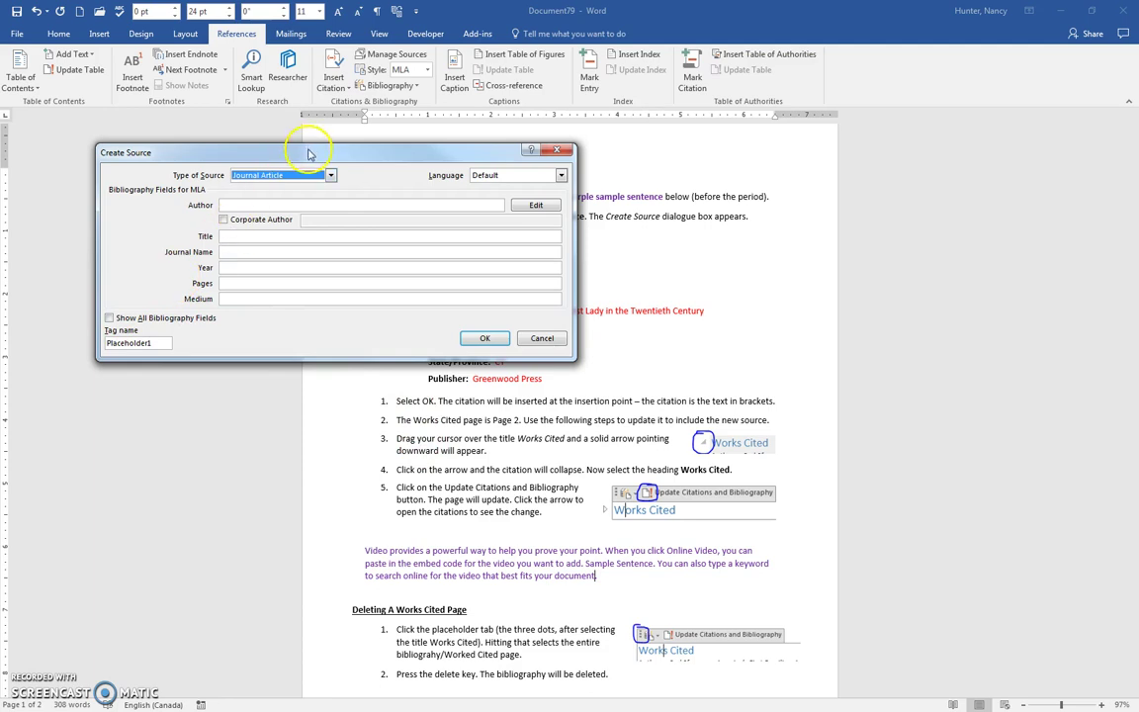
drag(307, 153, 656, 164)
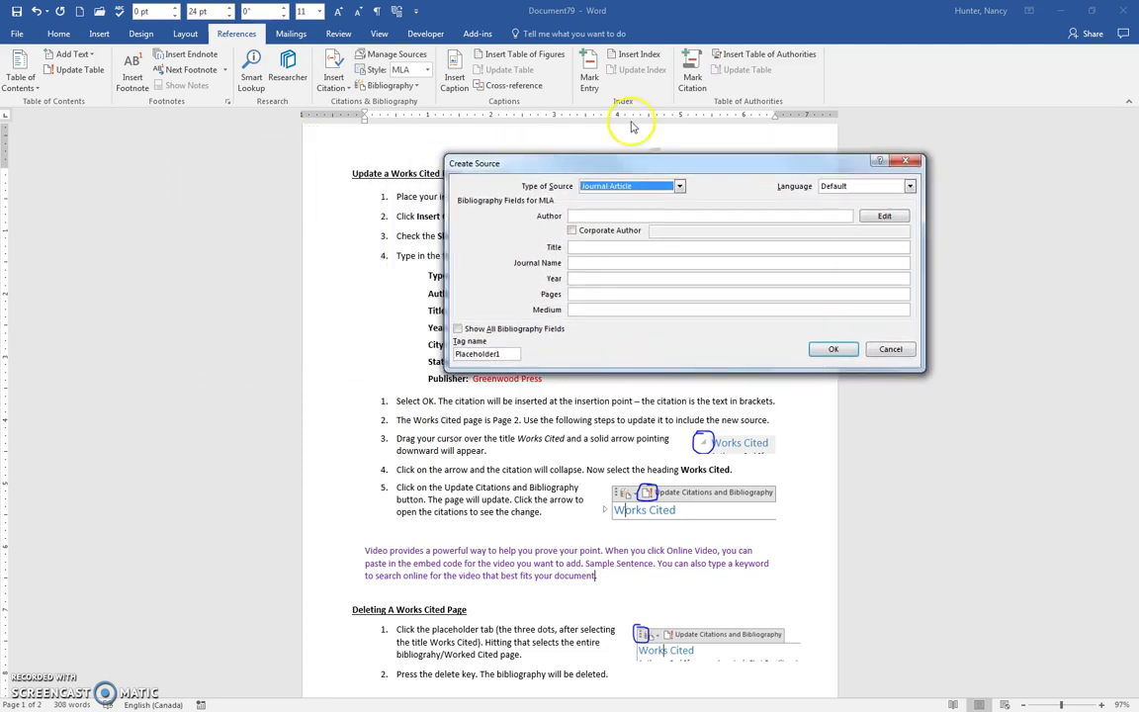
drag(580, 164, 750, 173)
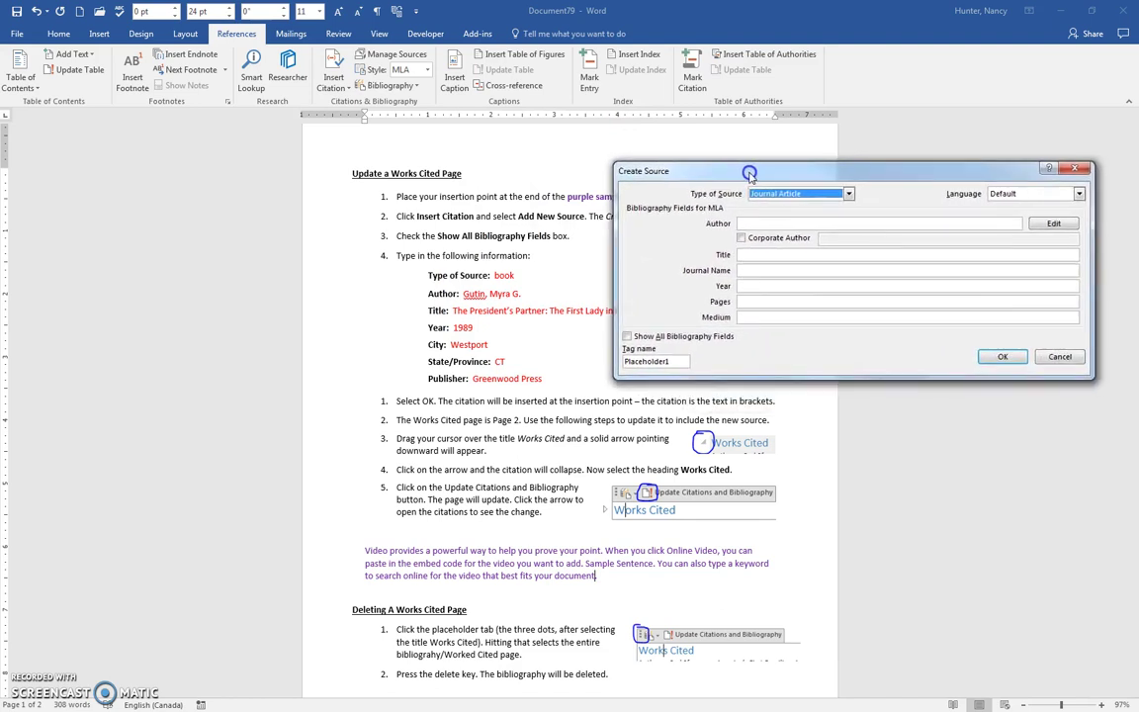
Create a book source with the author's name, The President's Partner: The First Lady in the Twentieth Century, 1989, Westport, CT, Greenwood Press, showing all bibliography fields
click(628, 337)
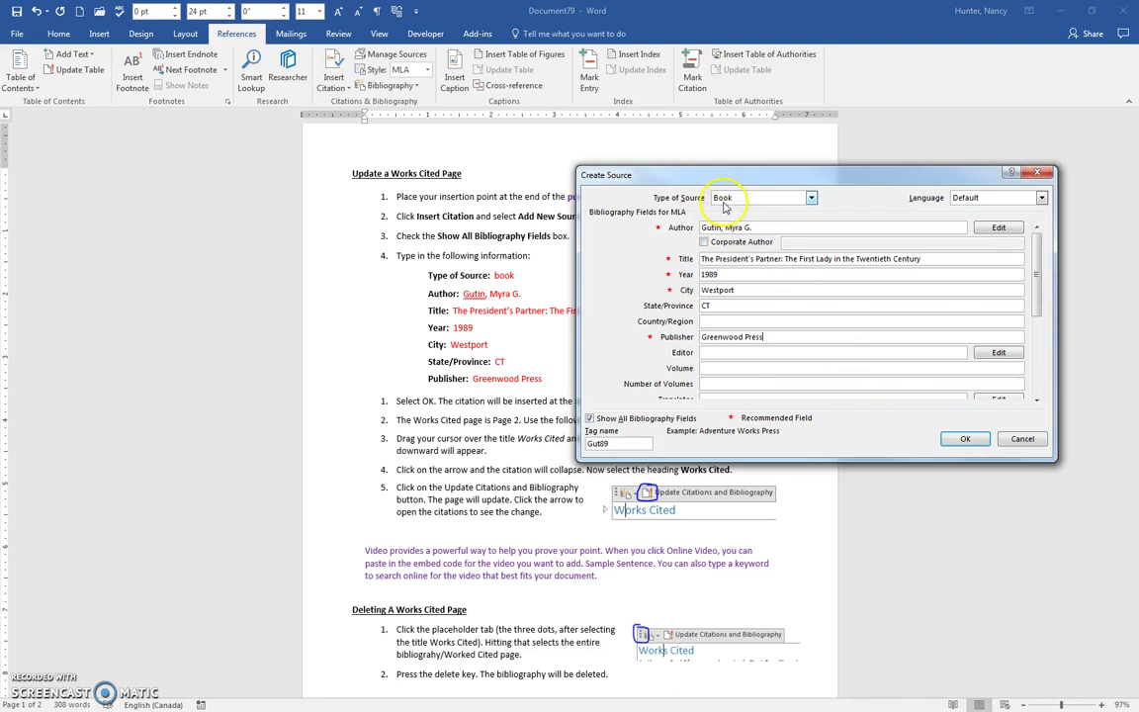
click(957, 439)
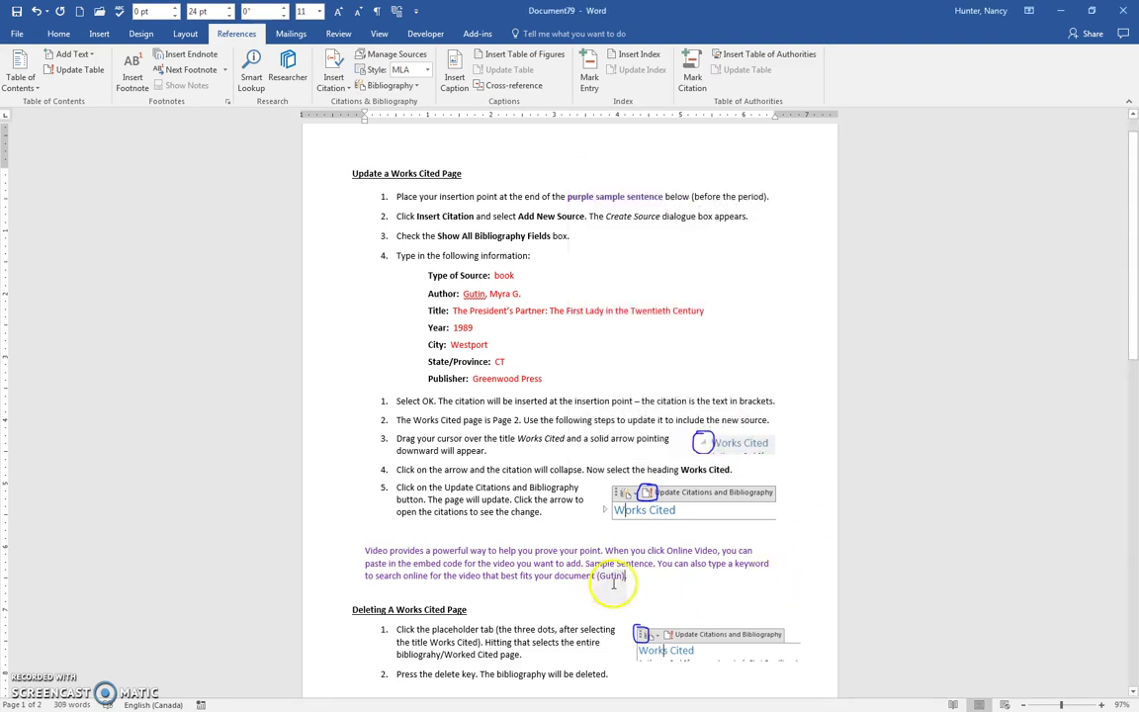
Examine the citation inserted in the purple paragraph, the Works Cited list on page 2 and the update instructions
scroll(630, 614, up, 1)
scroll(630, 614, up, 3)
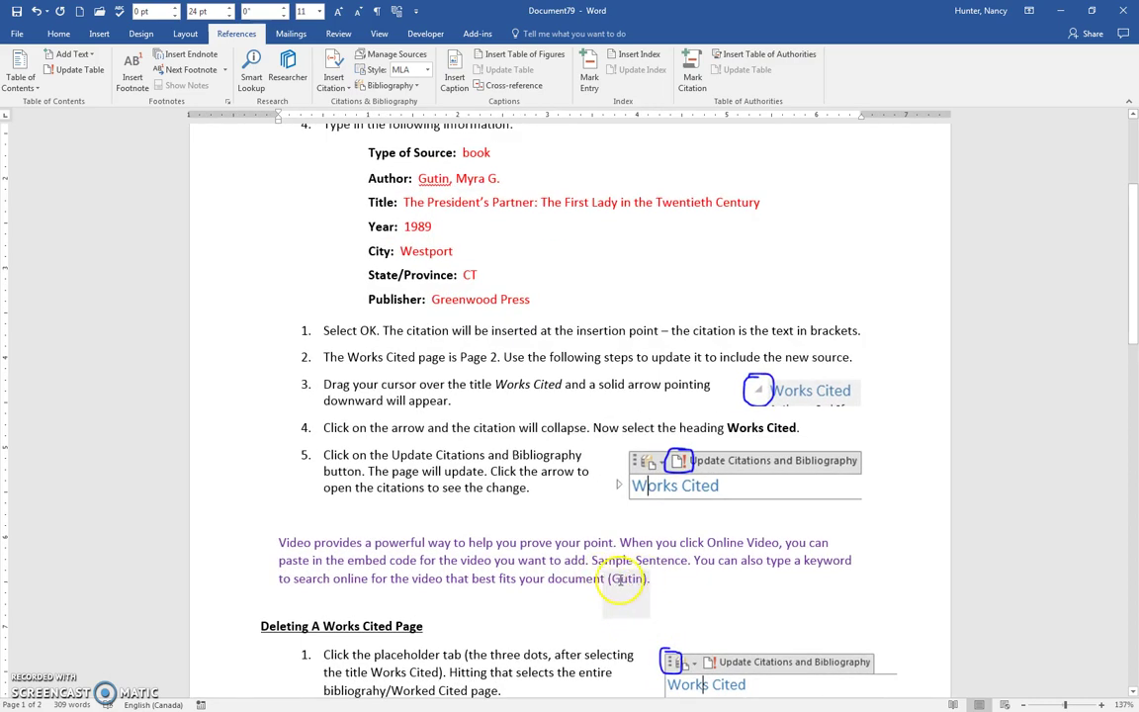
click(628, 583)
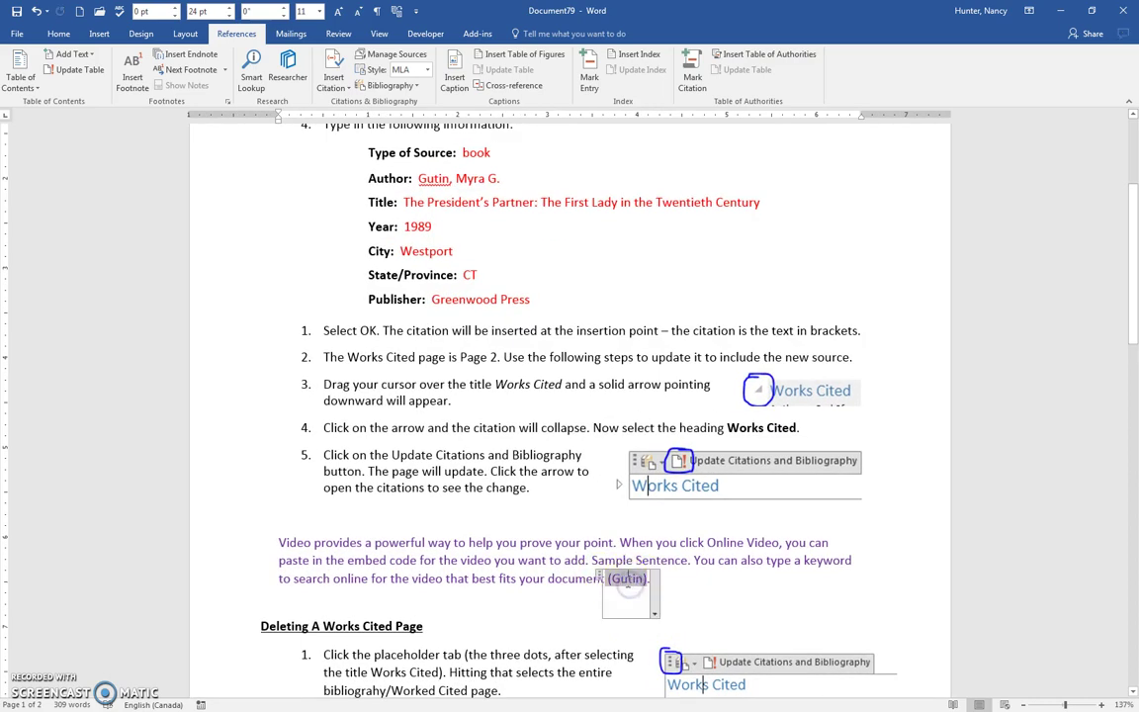
click(559, 583)
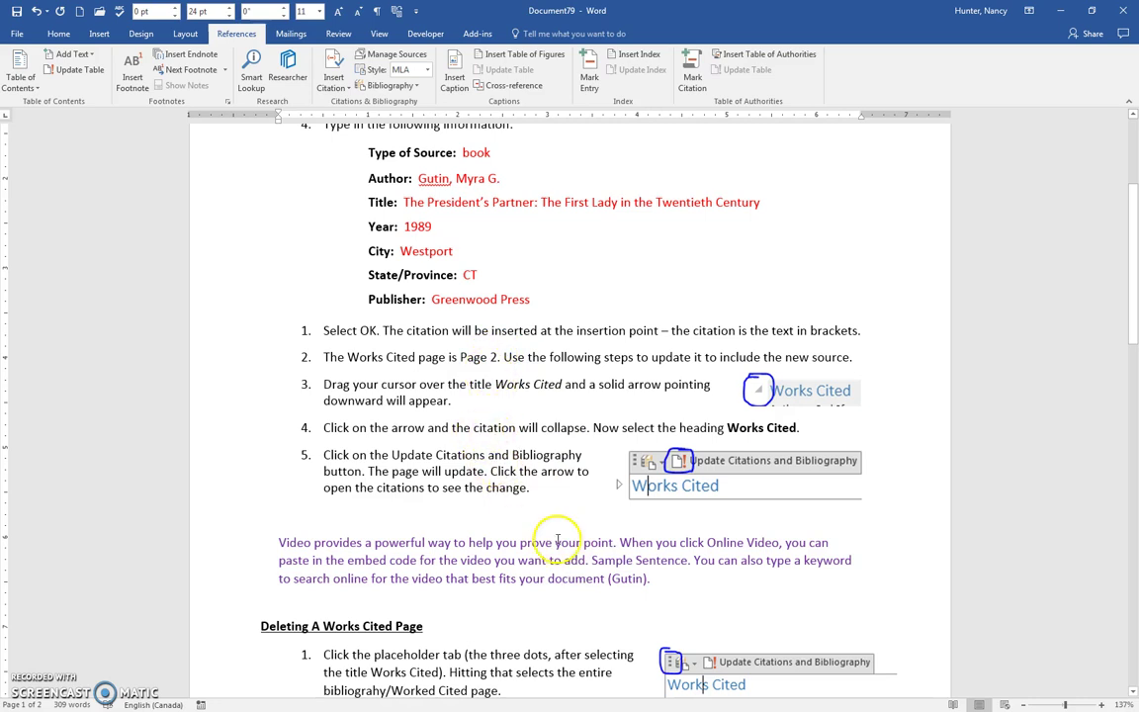
scroll(540, 519, down, 1)
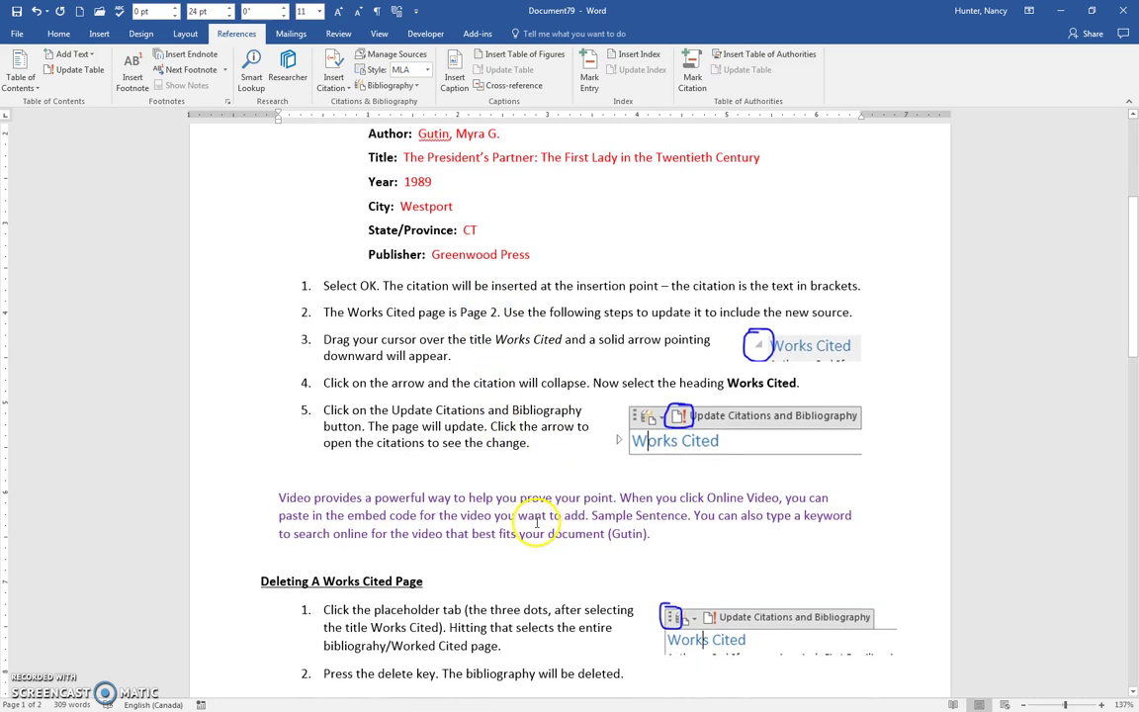
scroll(529, 521, down, 4)
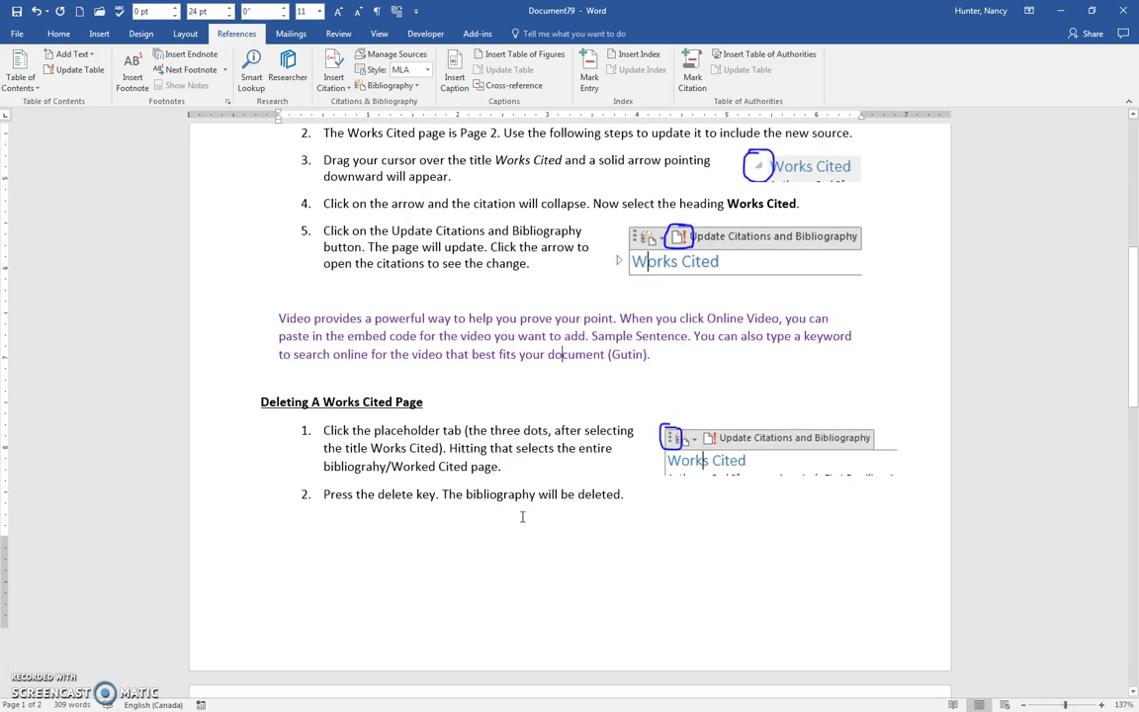
scroll(522, 516, down, 1)
scroll(522, 516, down, 6)
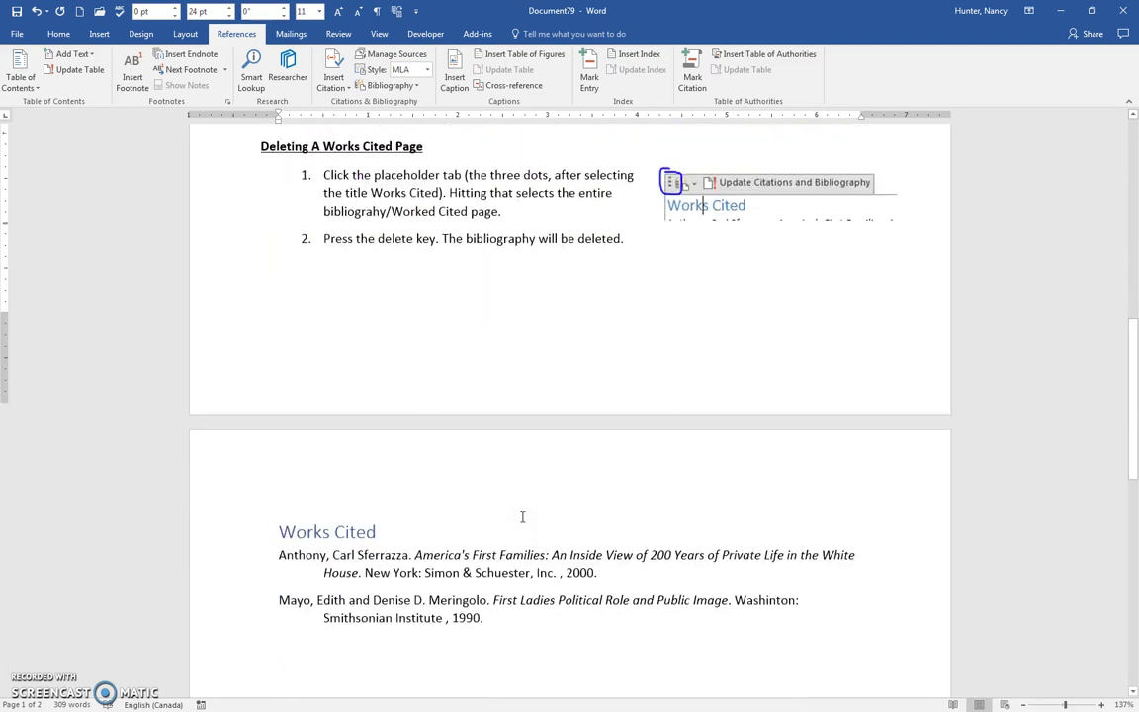
click(482, 539)
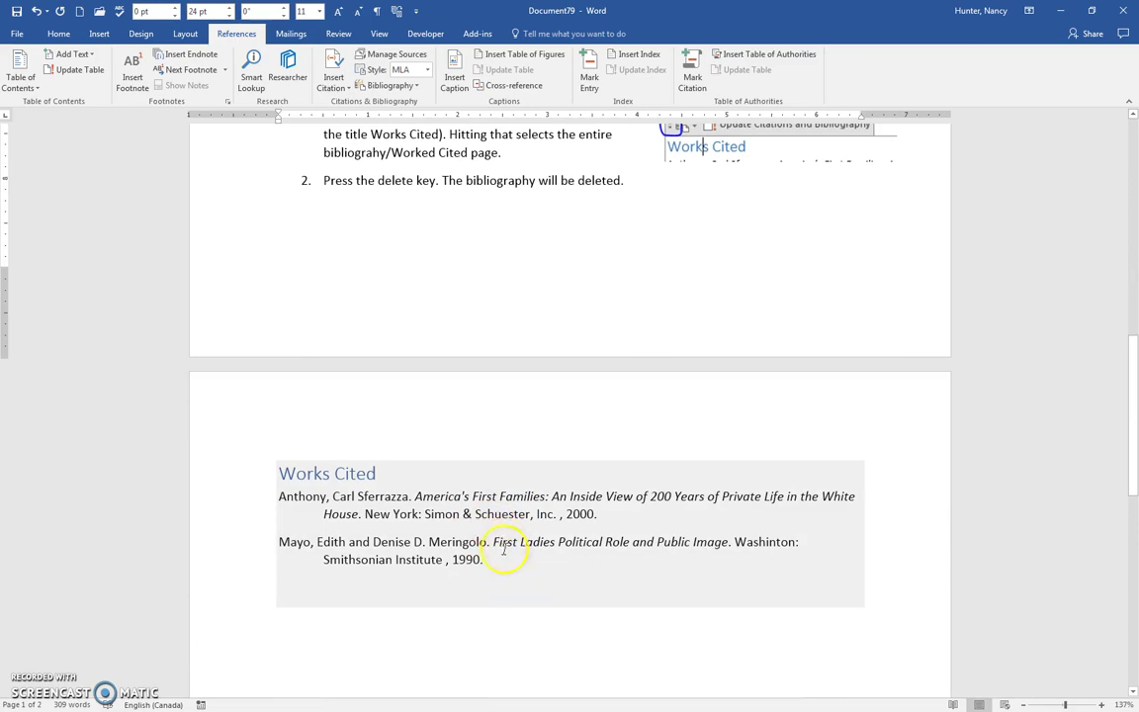
scroll(512, 546, up, 10)
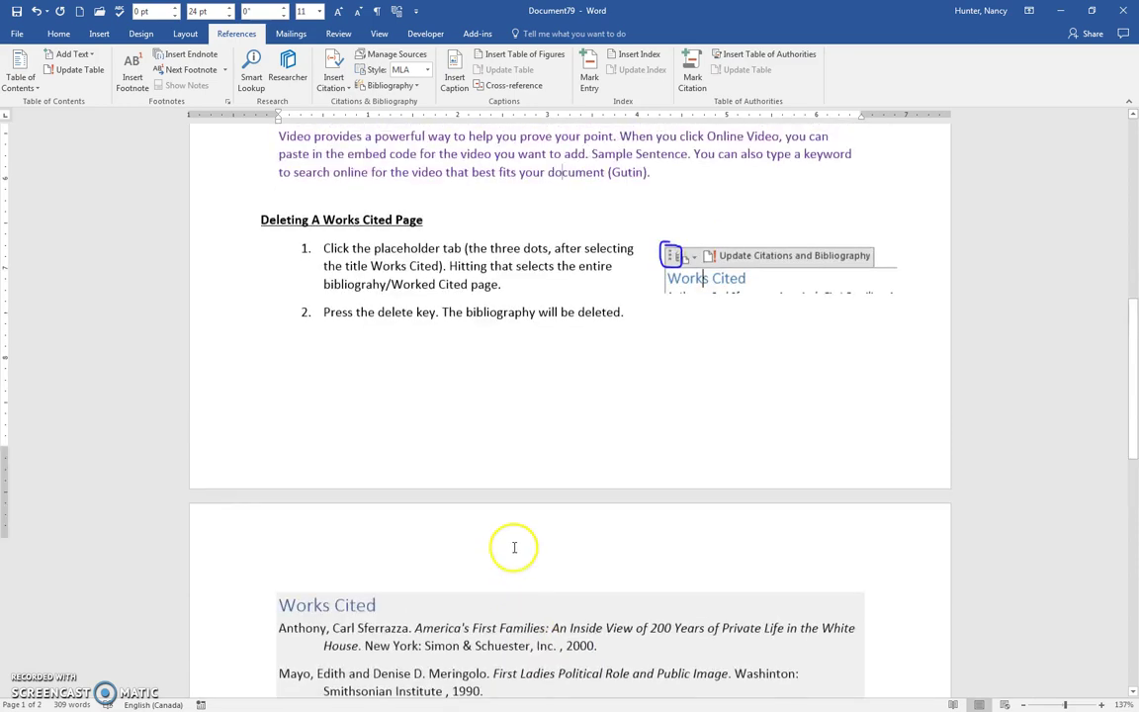
scroll(514, 543, up, 1)
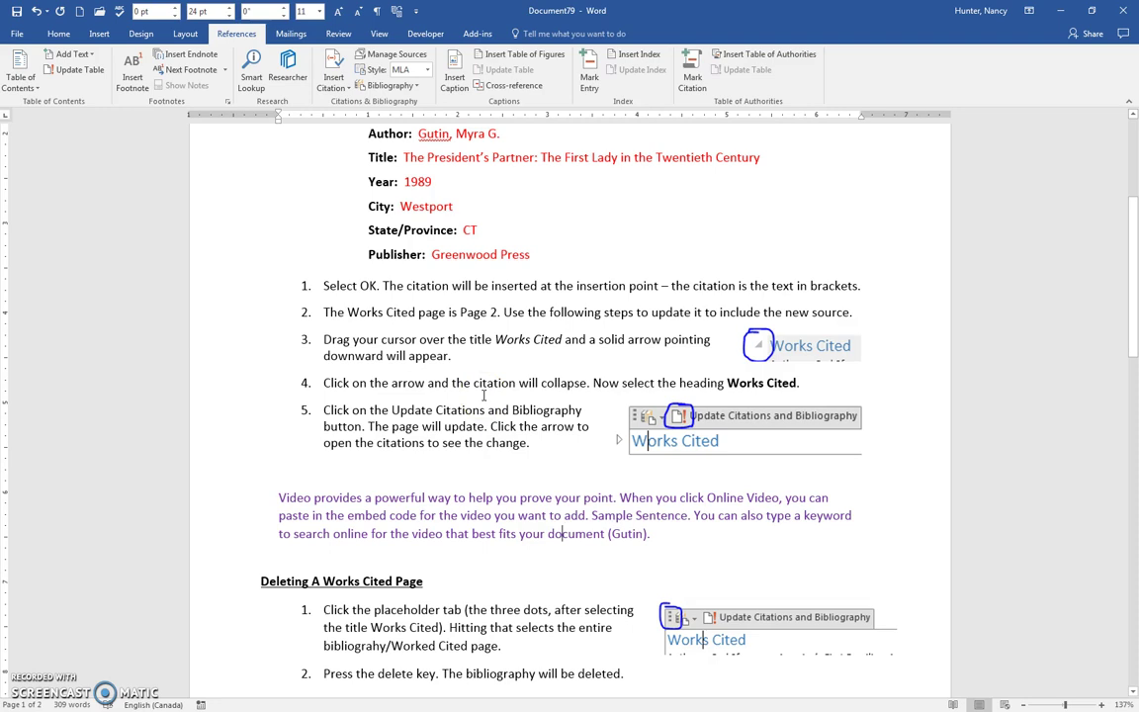
Update the citations and bibliography of the Works Cited list on page 2 to include the new source
scroll(484, 395, down, 4)
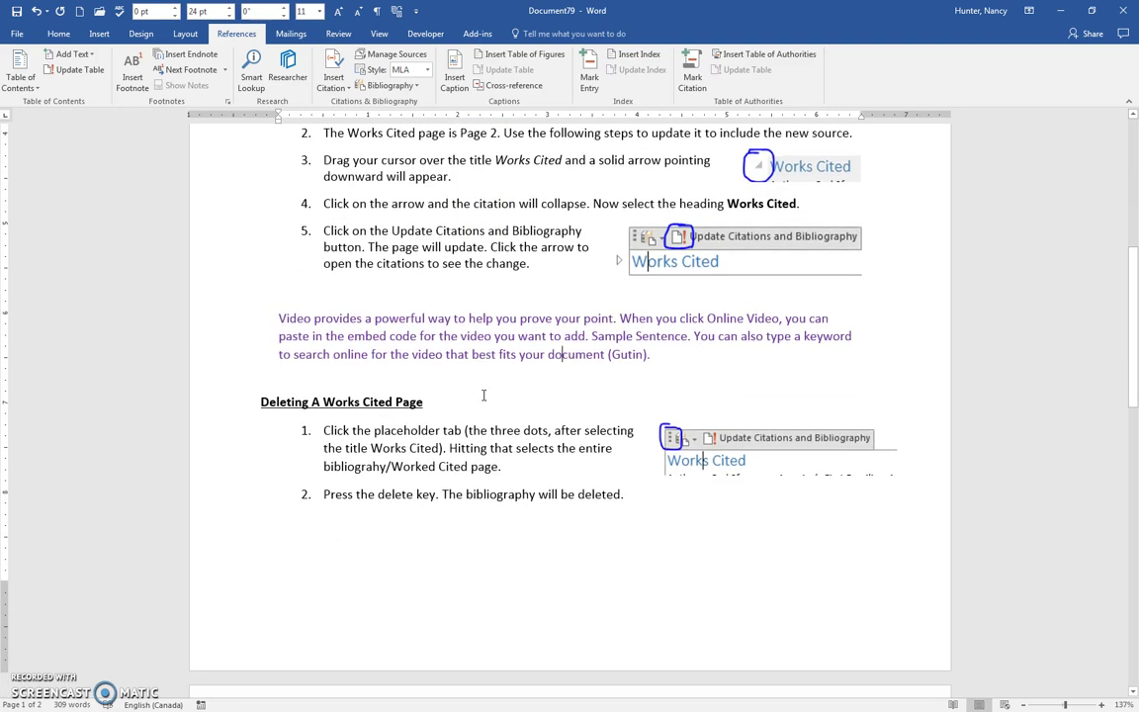
scroll(483, 395, down, 7)
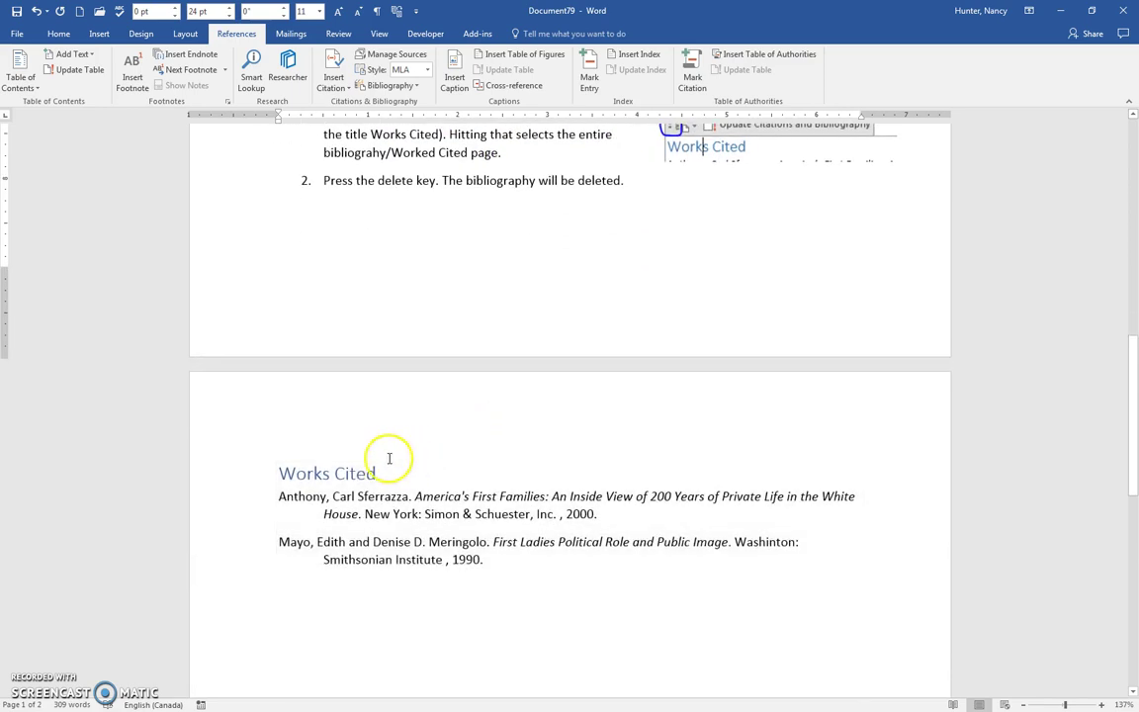
click(360, 474)
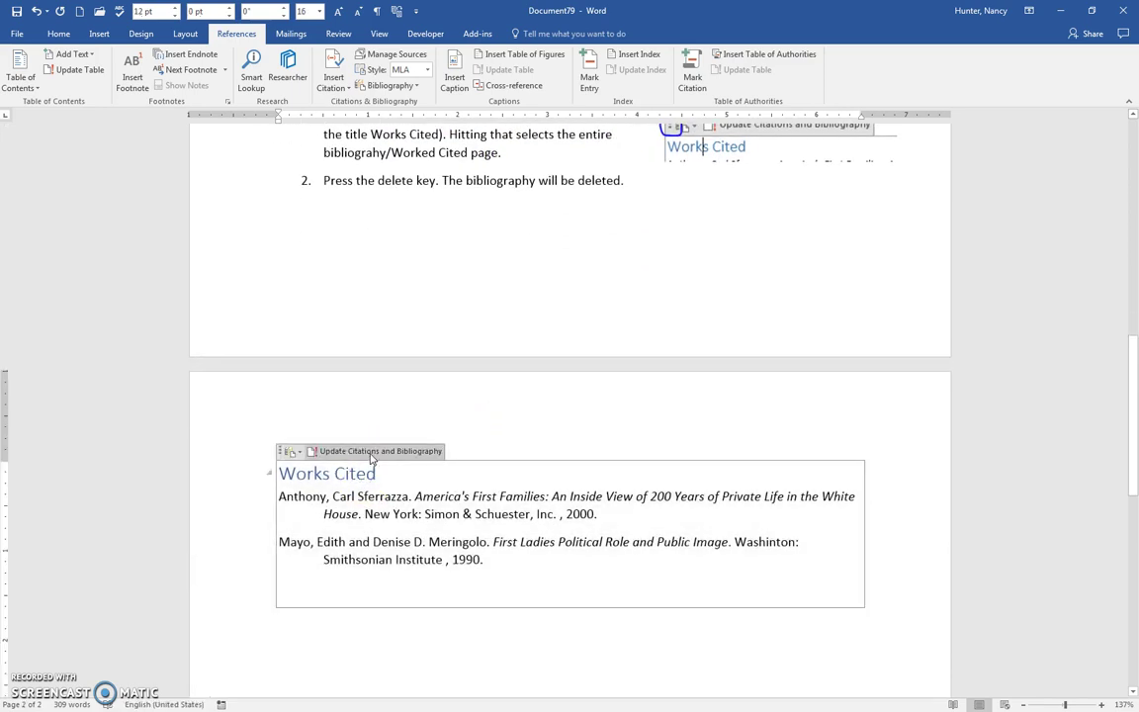
click(371, 452)
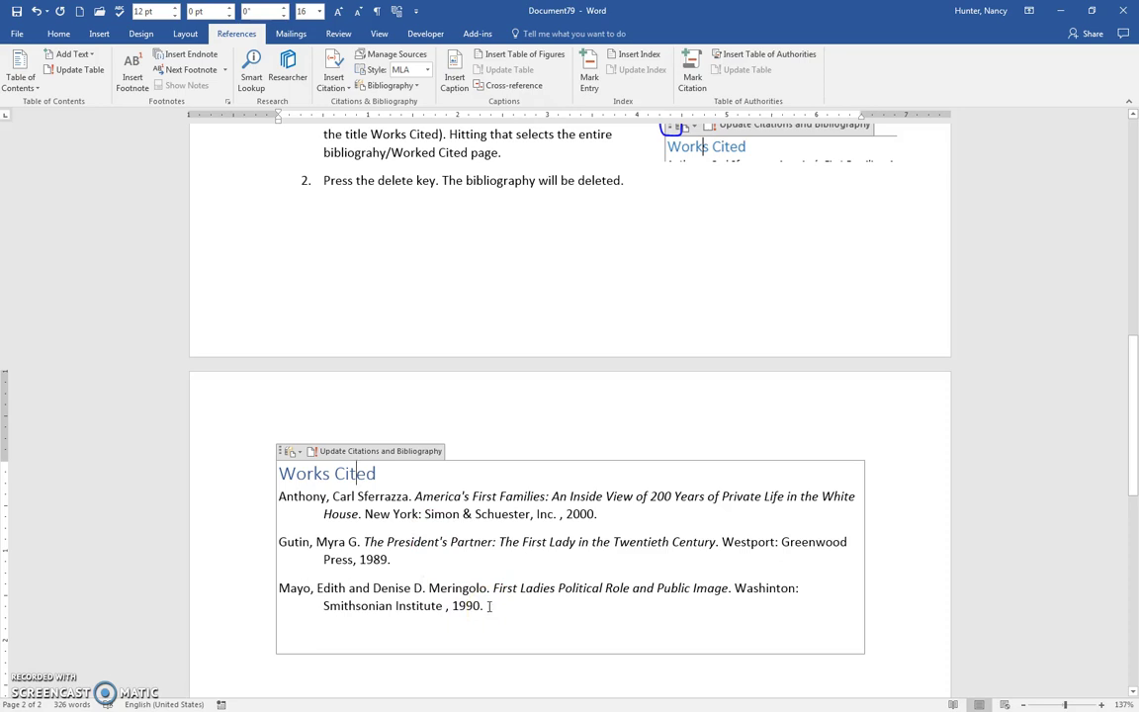
Format the Works Cited heading and all its entries in Times New Roman, font size 11
drag(488, 606, 295, 473)
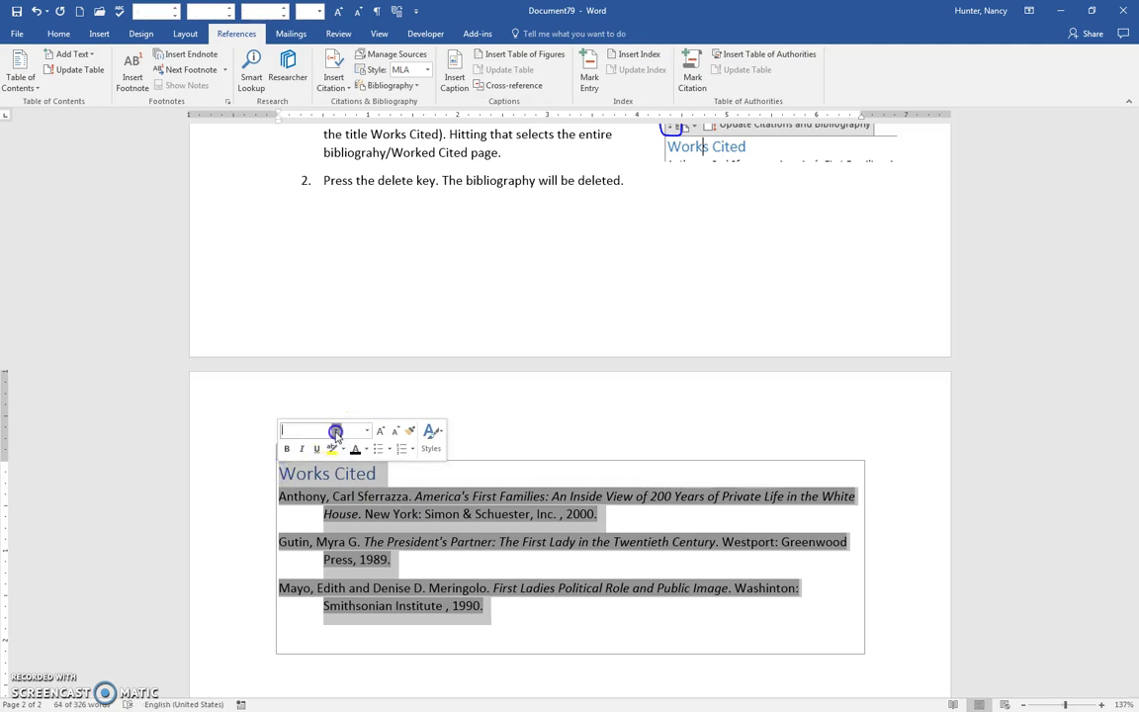
click(336, 431)
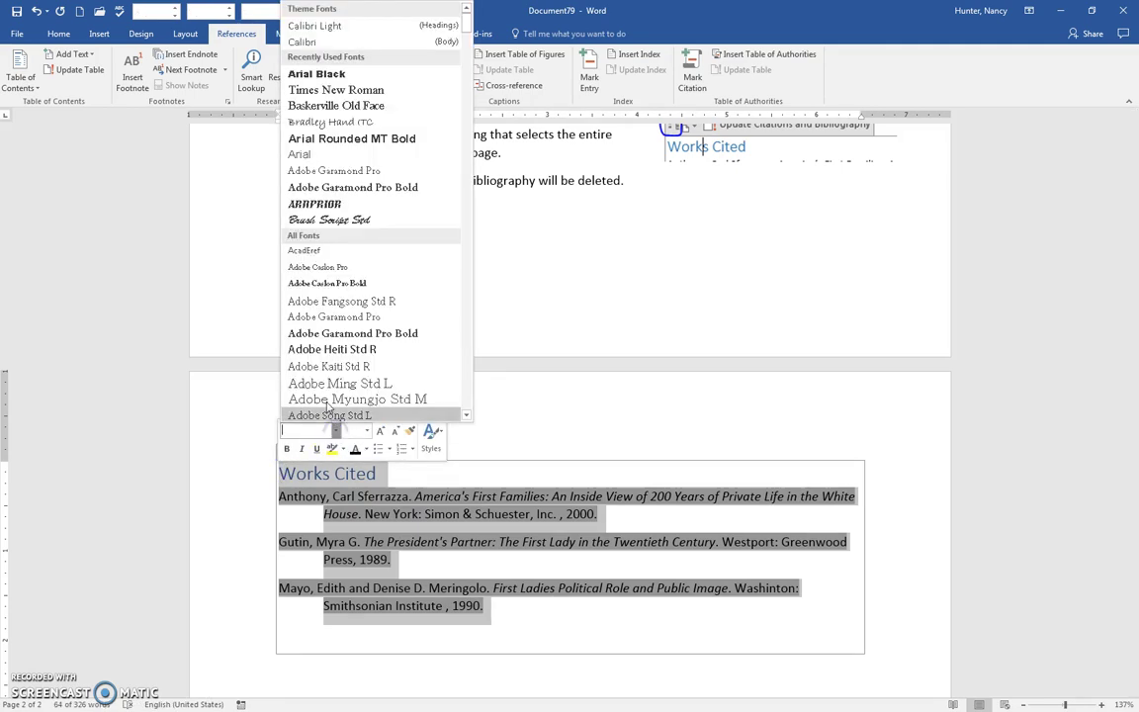
click(292, 90)
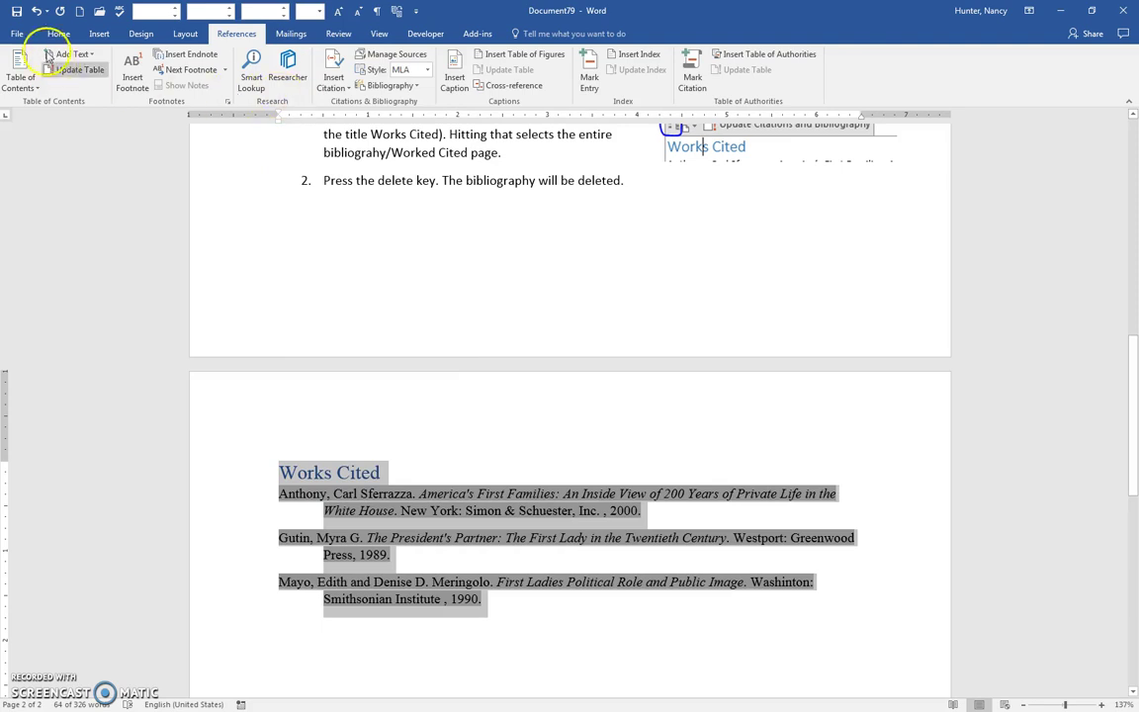
click(57, 32)
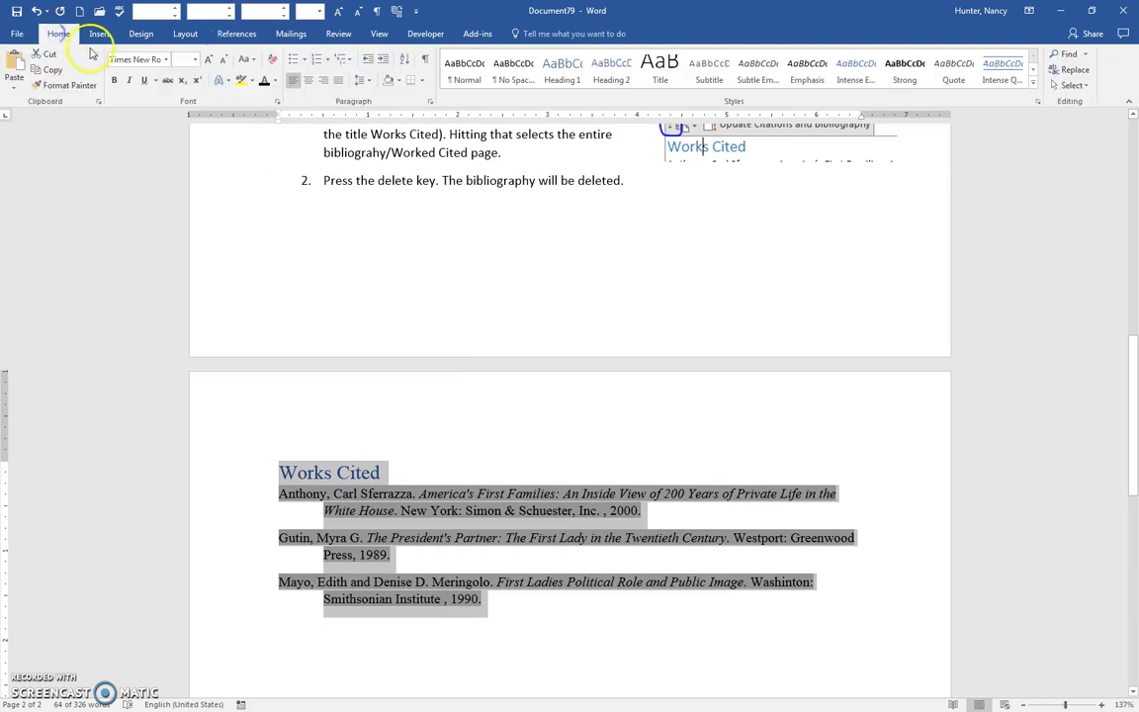
click(195, 60)
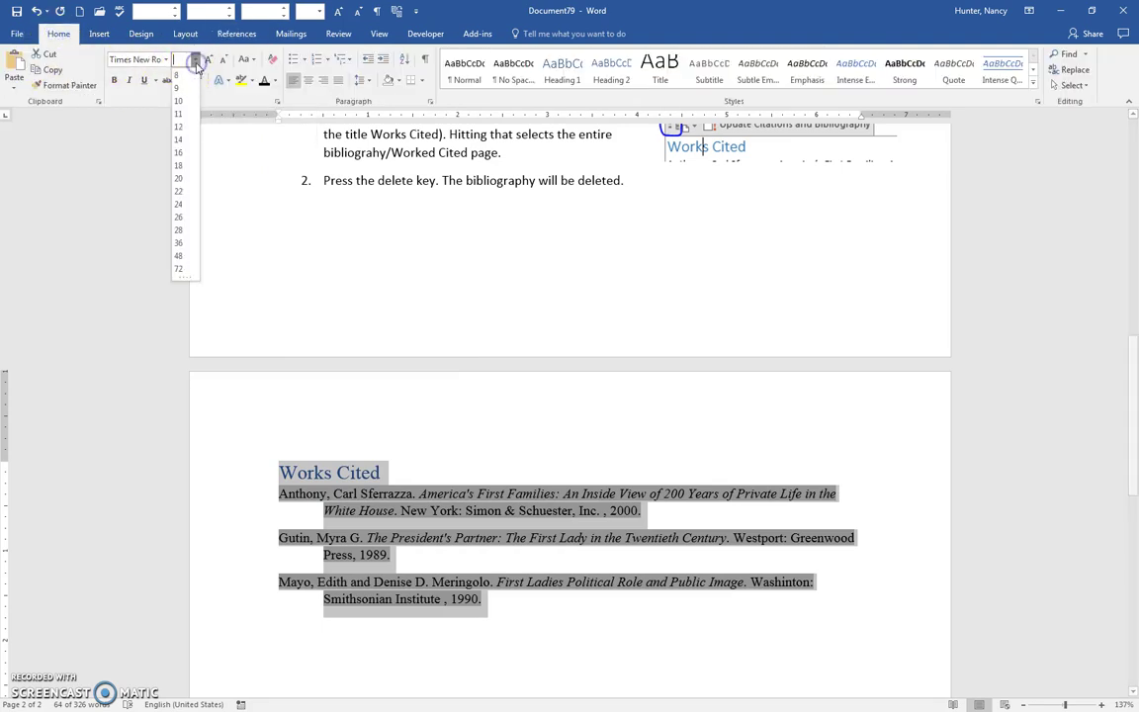
click(181, 114)
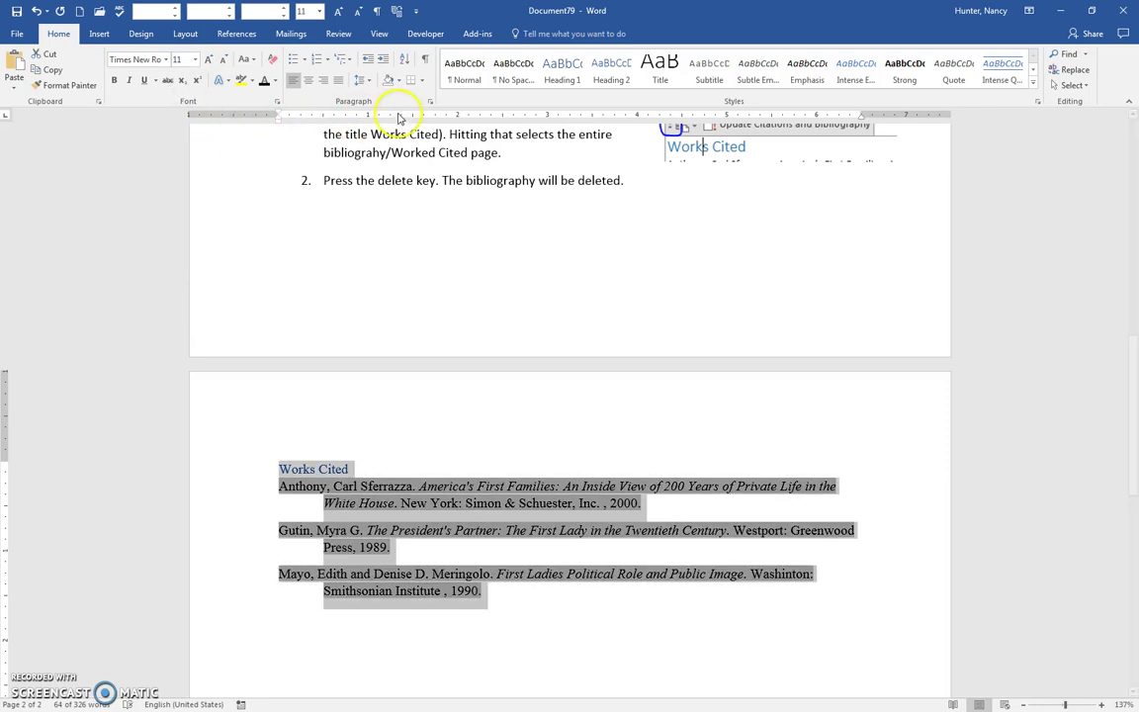
Set the selected Works Cited heading and entries to double line spacing with 0 pt spacing after paragraphs
click(429, 102)
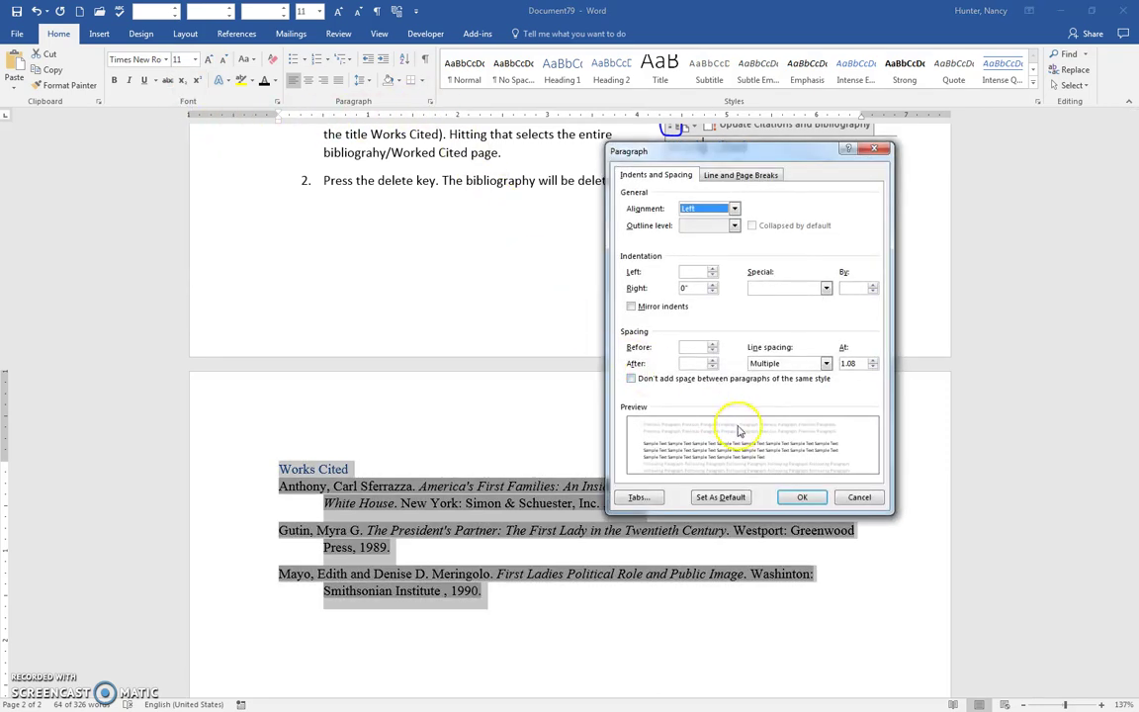
click(826, 364)
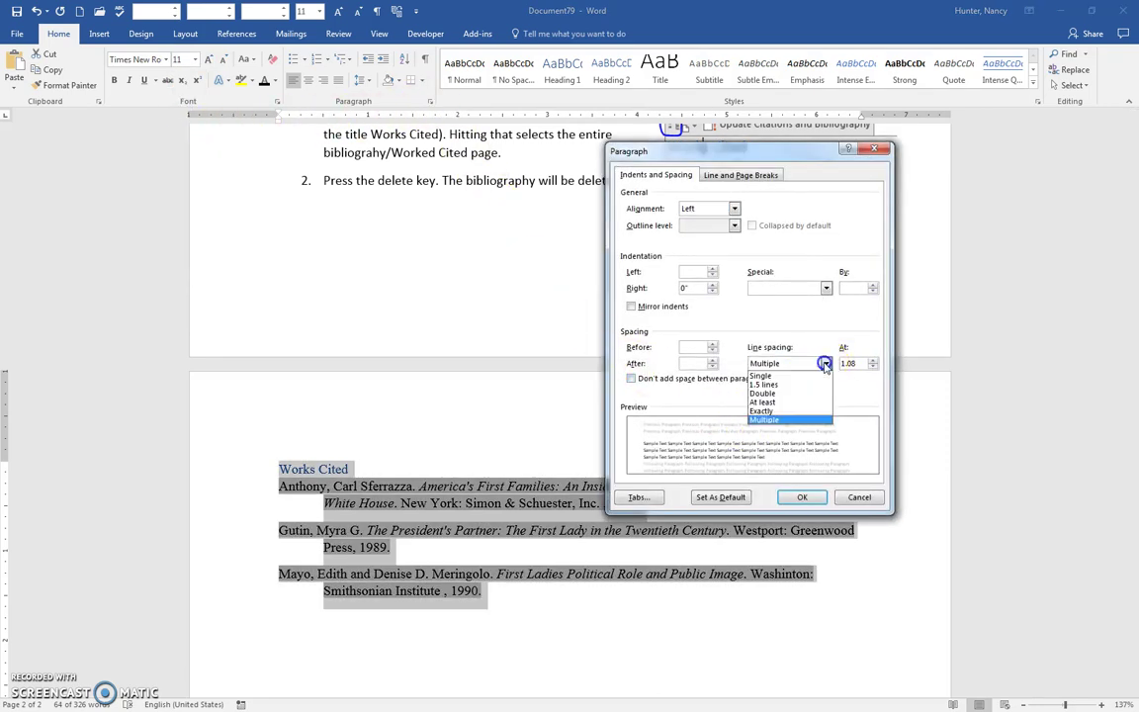
click(781, 394)
click(692, 363)
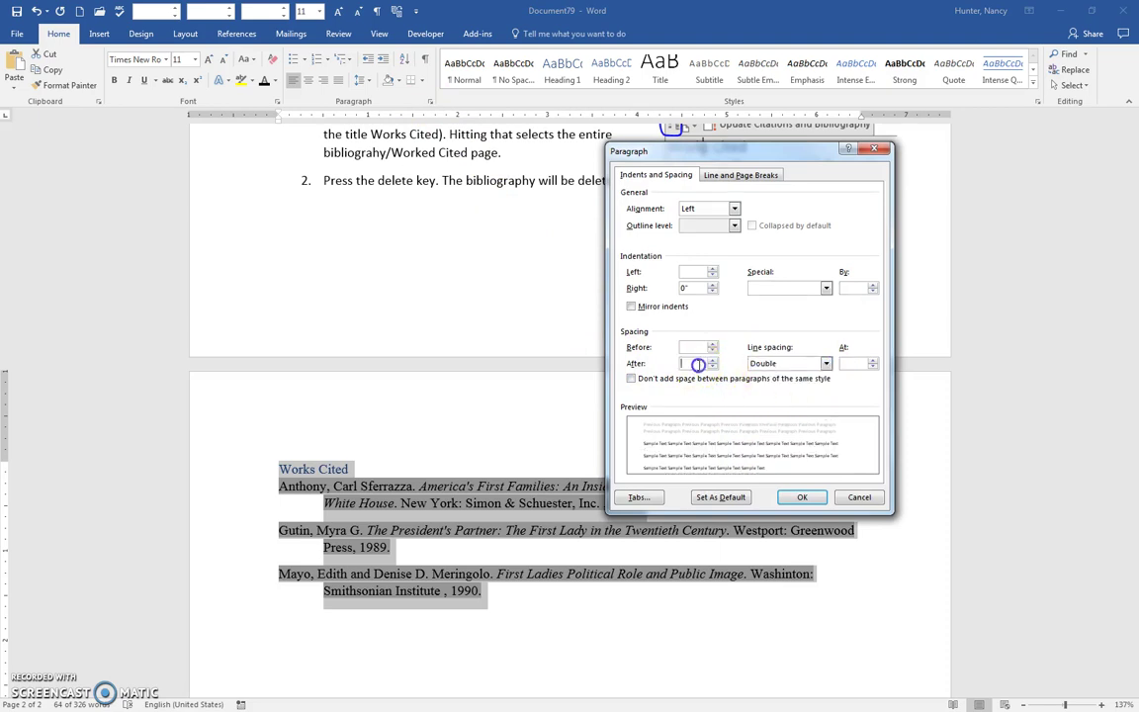
key(Return)
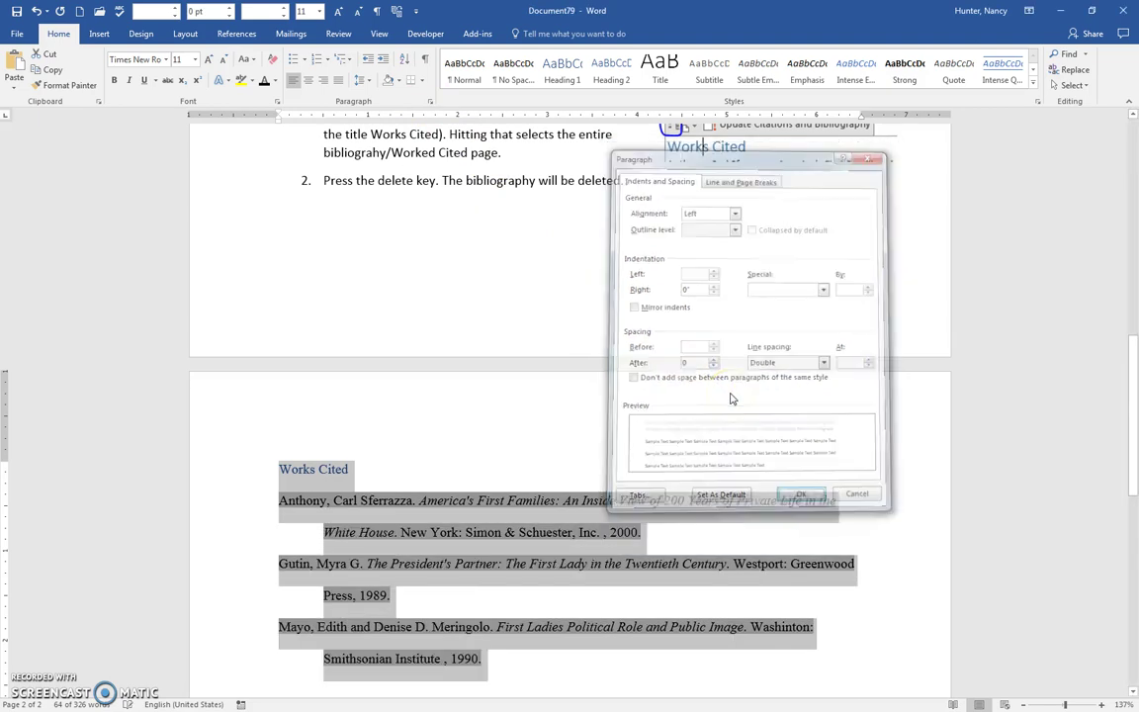
click(565, 440)
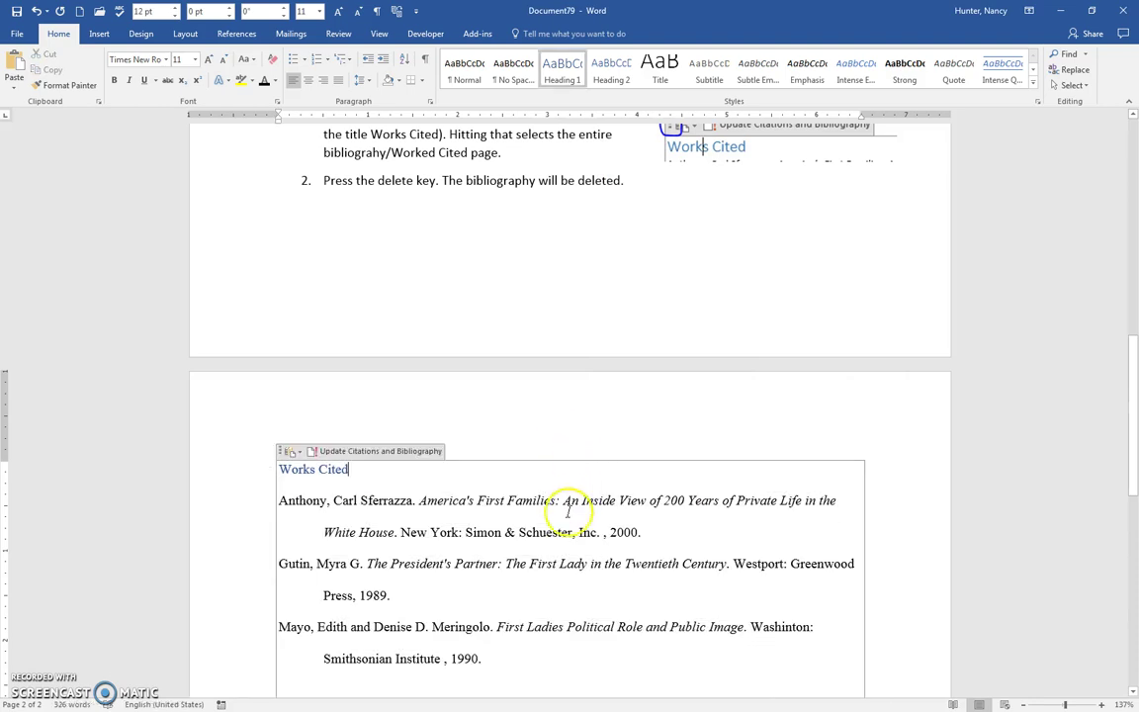
scroll(569, 591, down, 4)
click(546, 573)
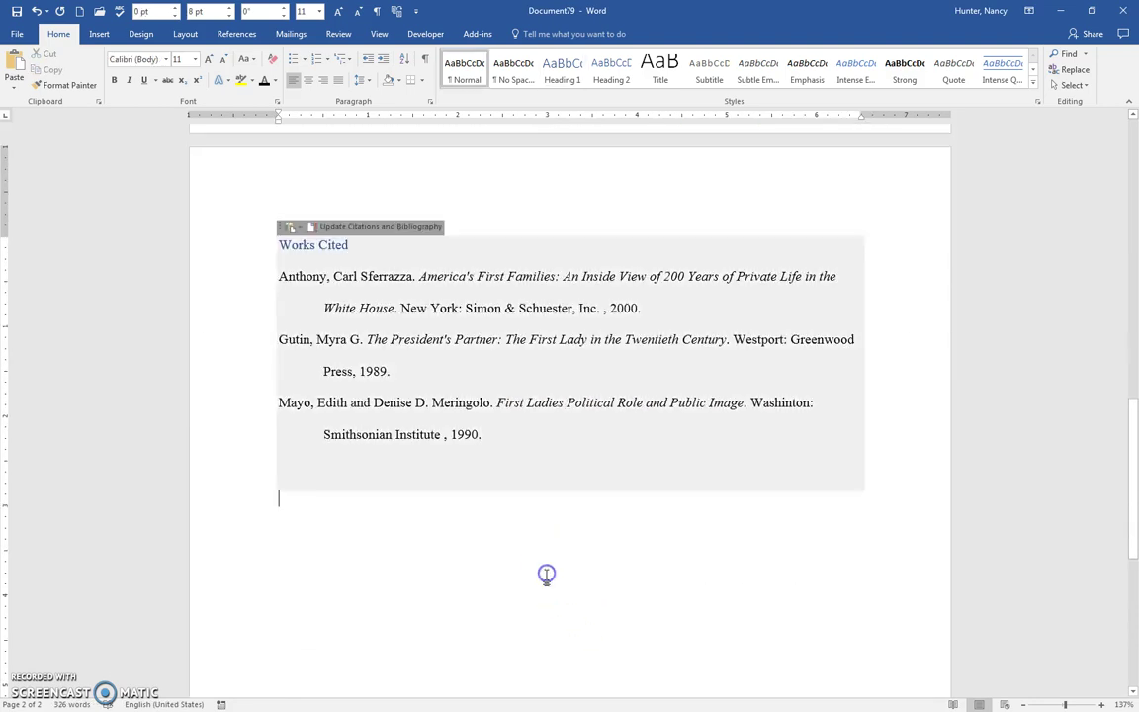
Try to delete the entire Works Cited bibliography block on page 2, and undo the deletion
scroll(544, 554, up, 8)
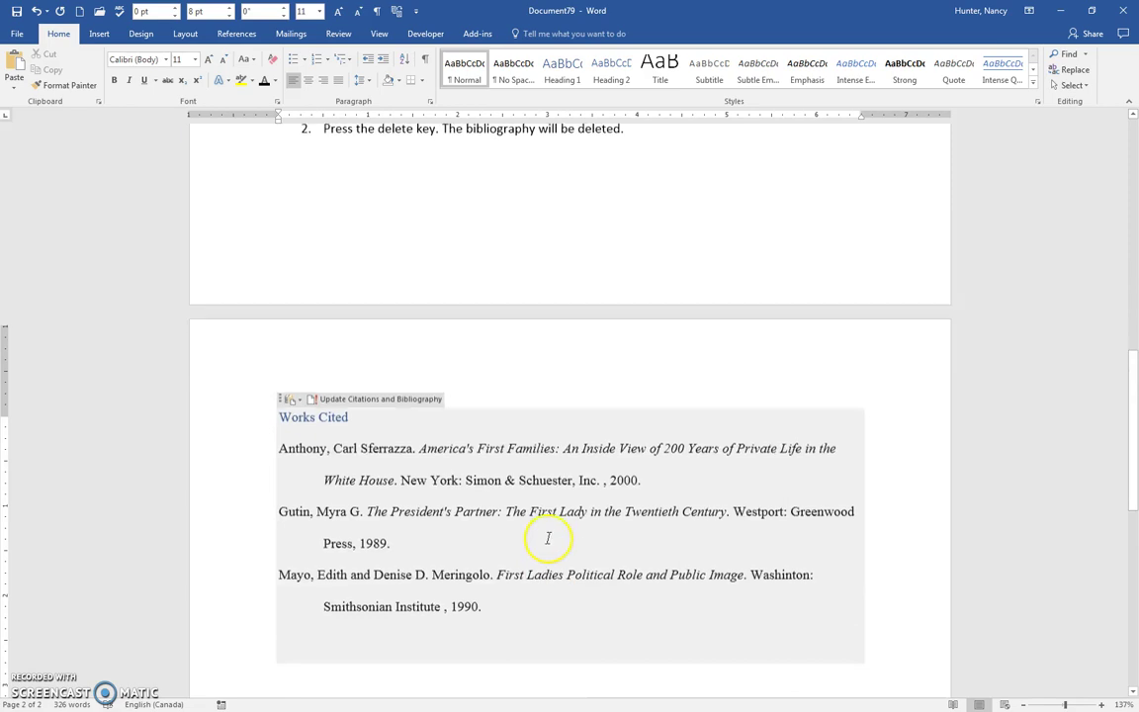
scroll(553, 436, up, 1)
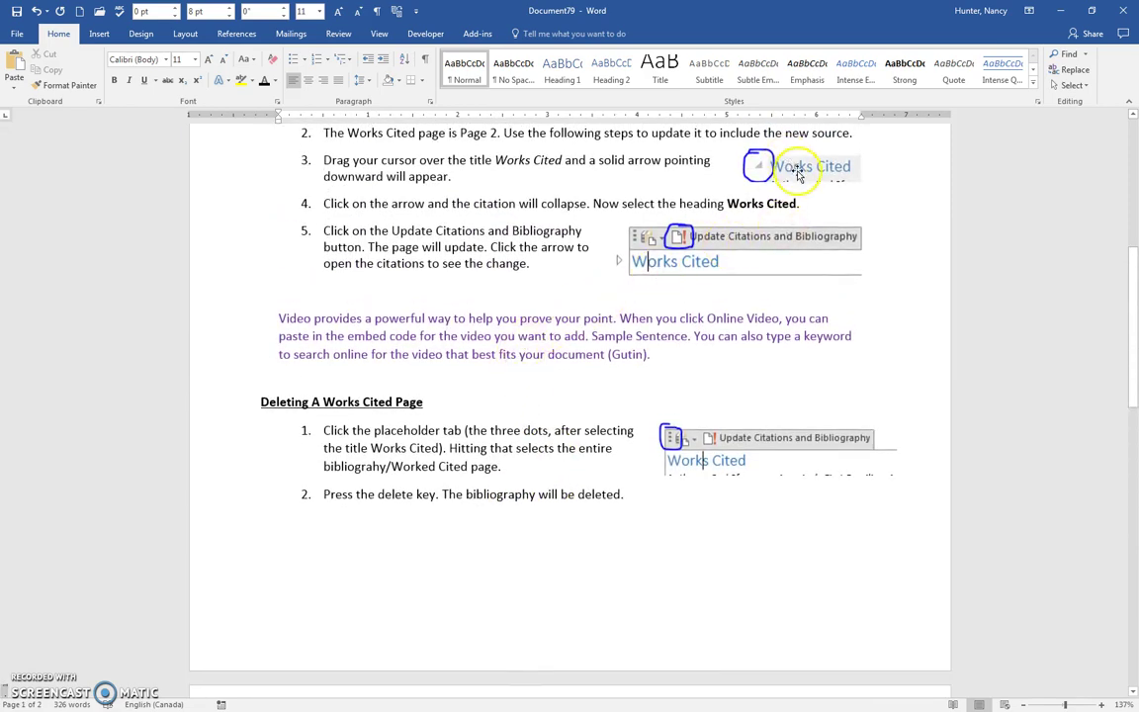
scroll(526, 546, down, 5)
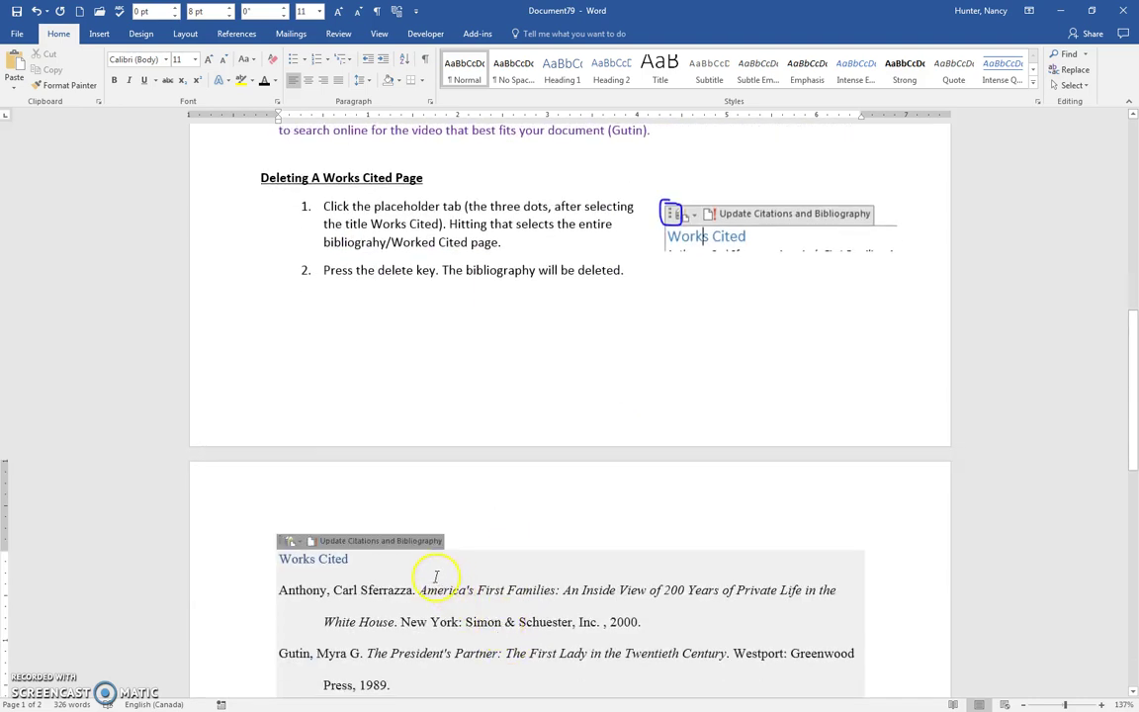
click(359, 565)
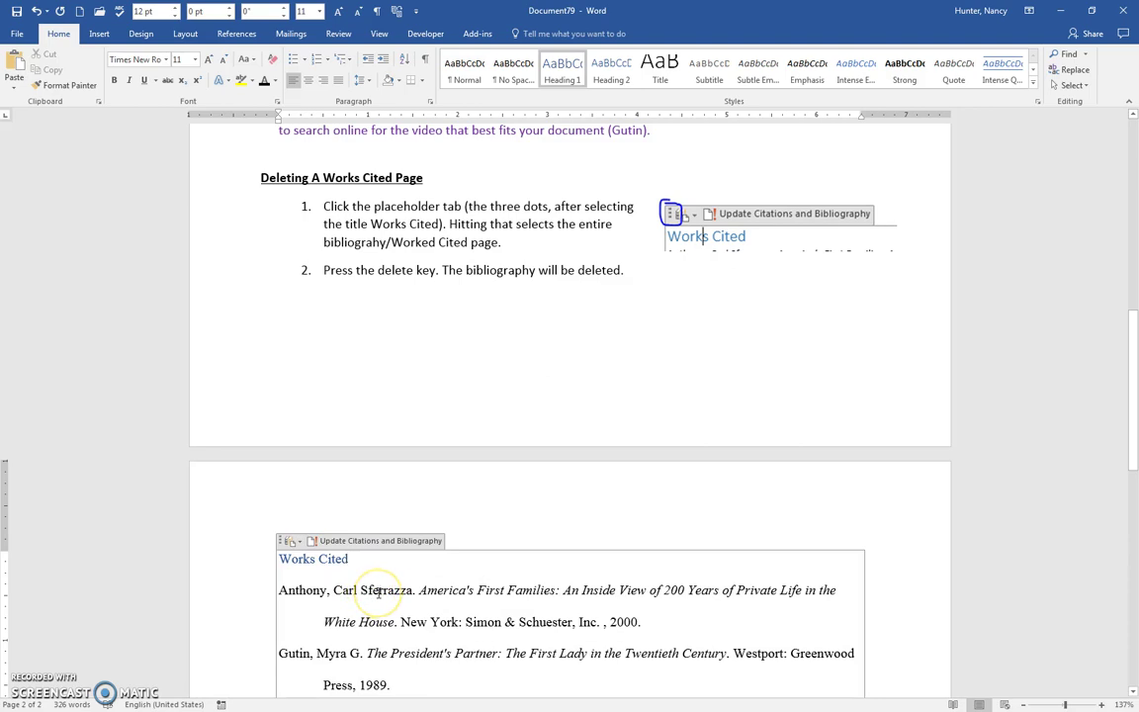
scroll(377, 591, down, 1)
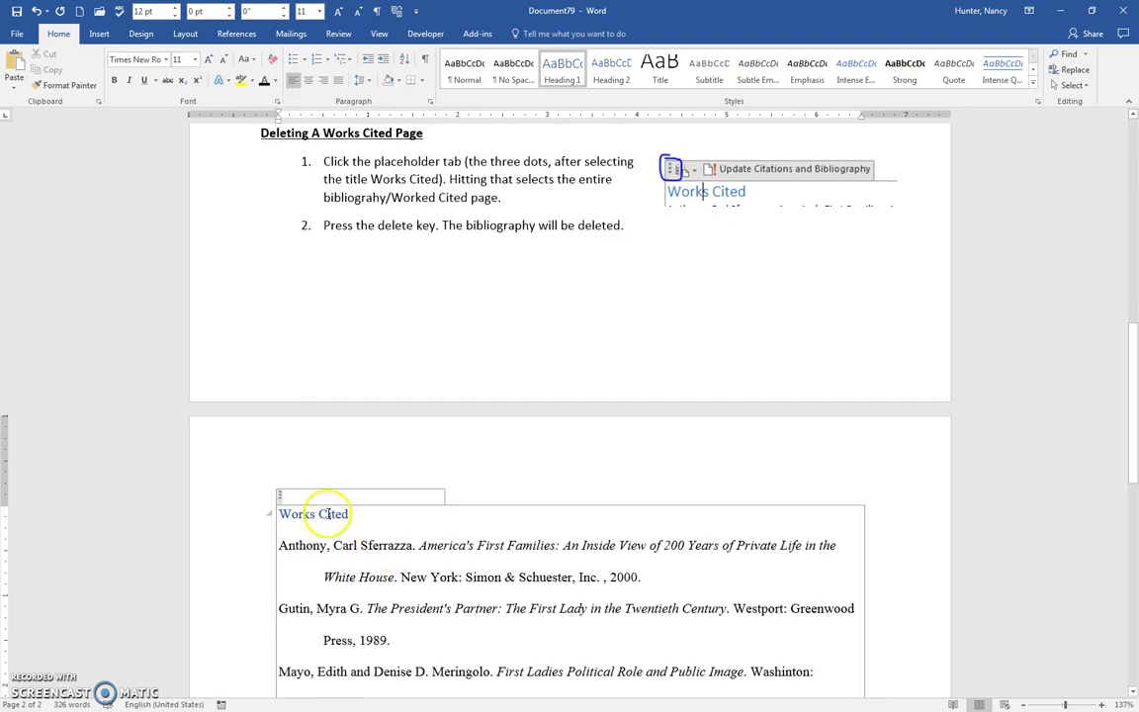
mouse_move(296, 496)
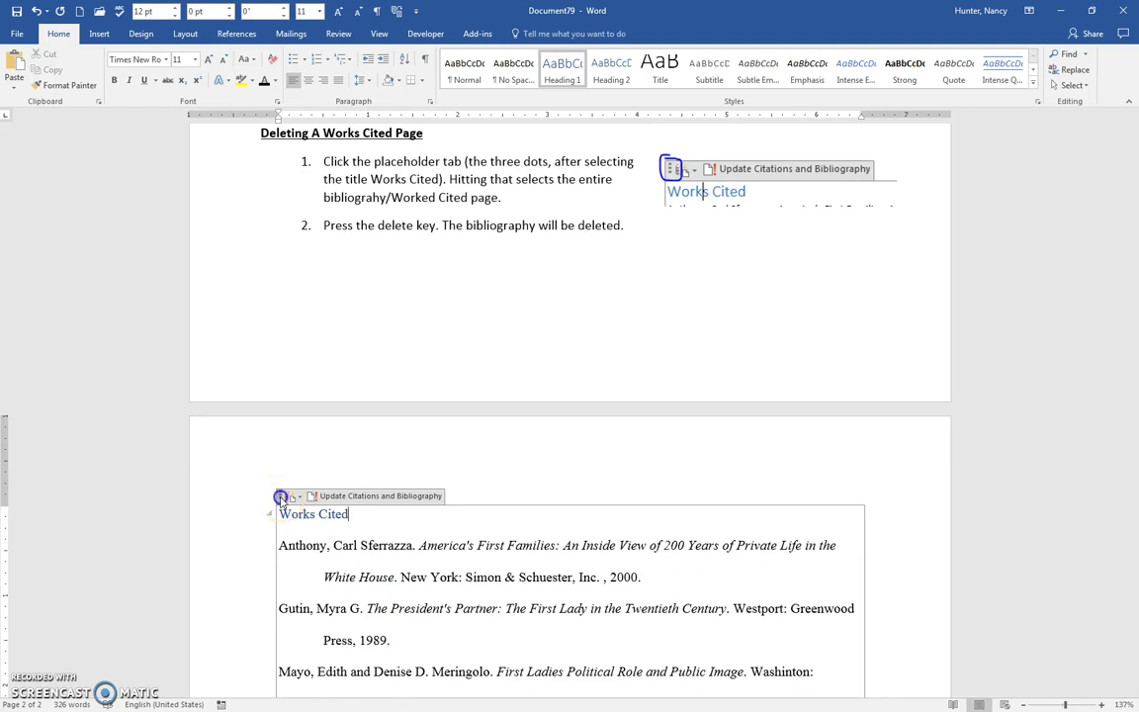
click(281, 497)
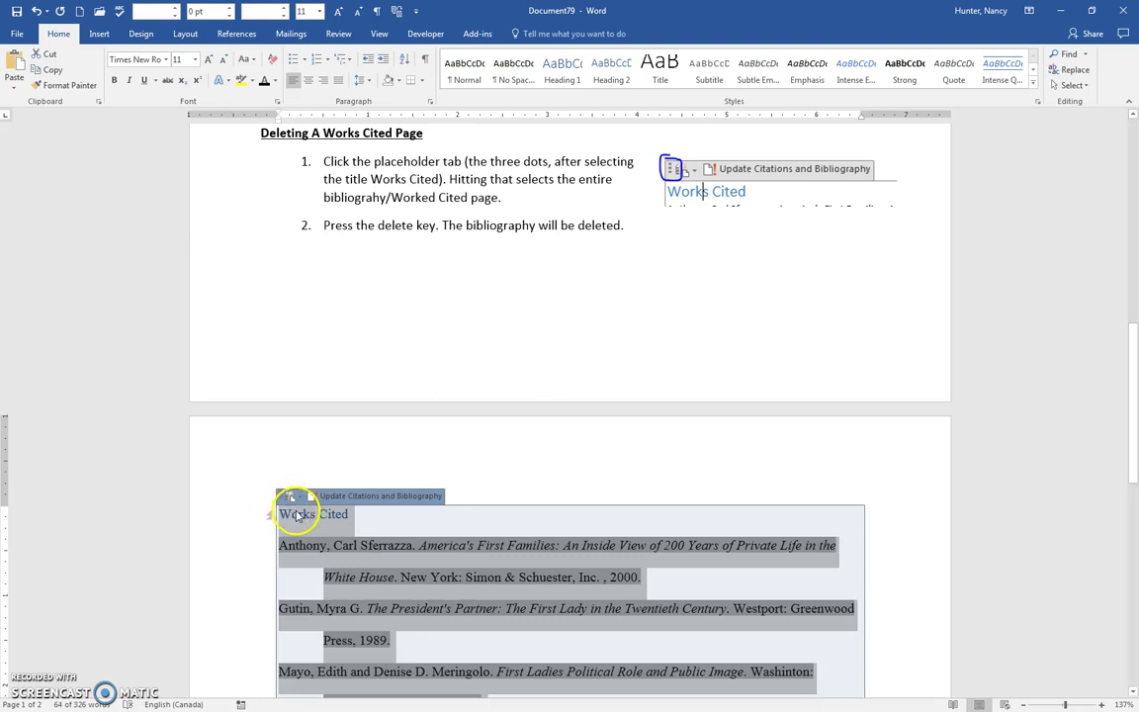
key(Delete)
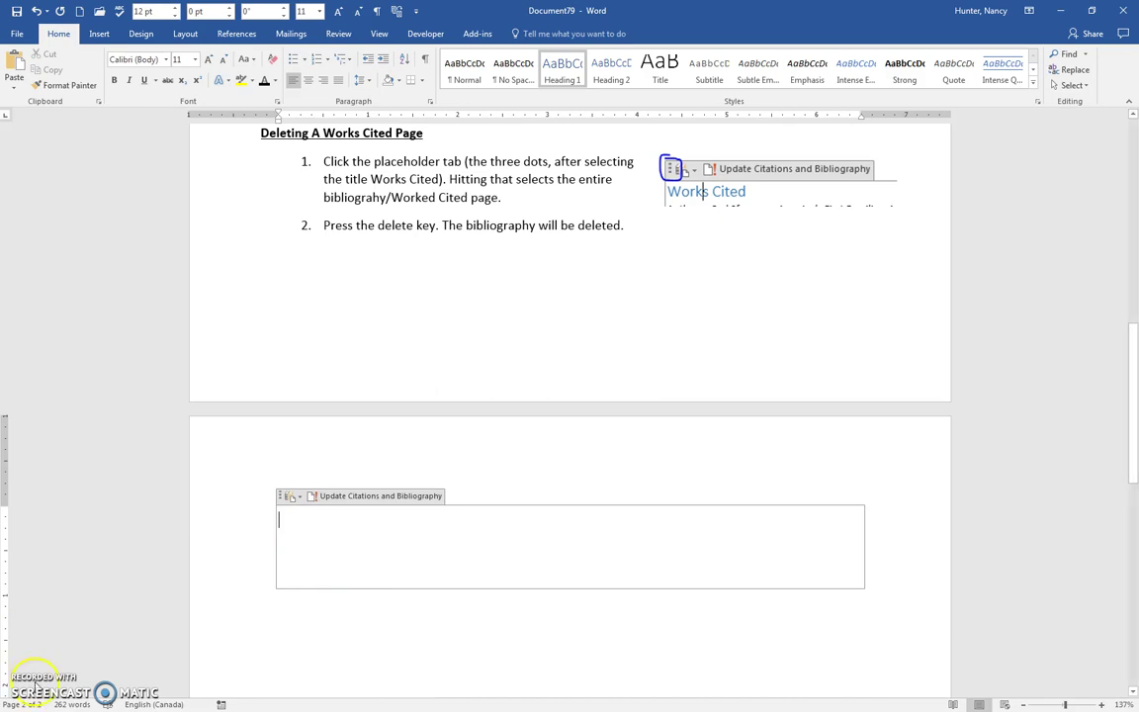
key(ctrl+z)
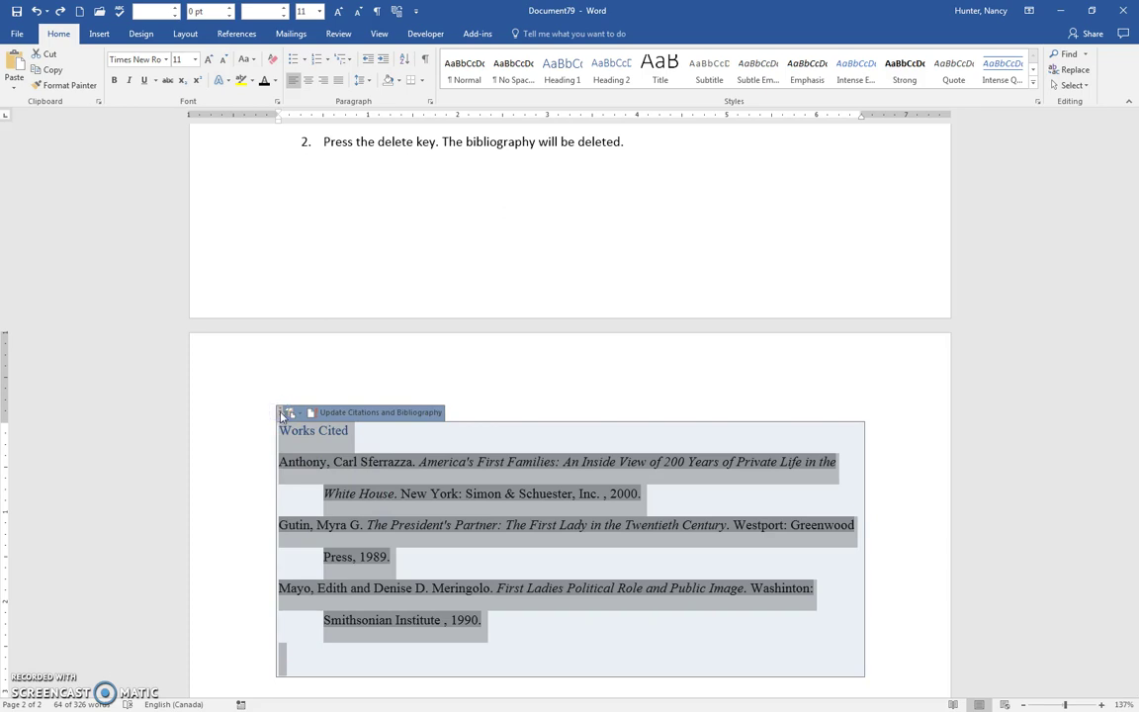
Delete the Works Cited heading and entries on page 2 together with their bibliography placeholder
key(Delete)
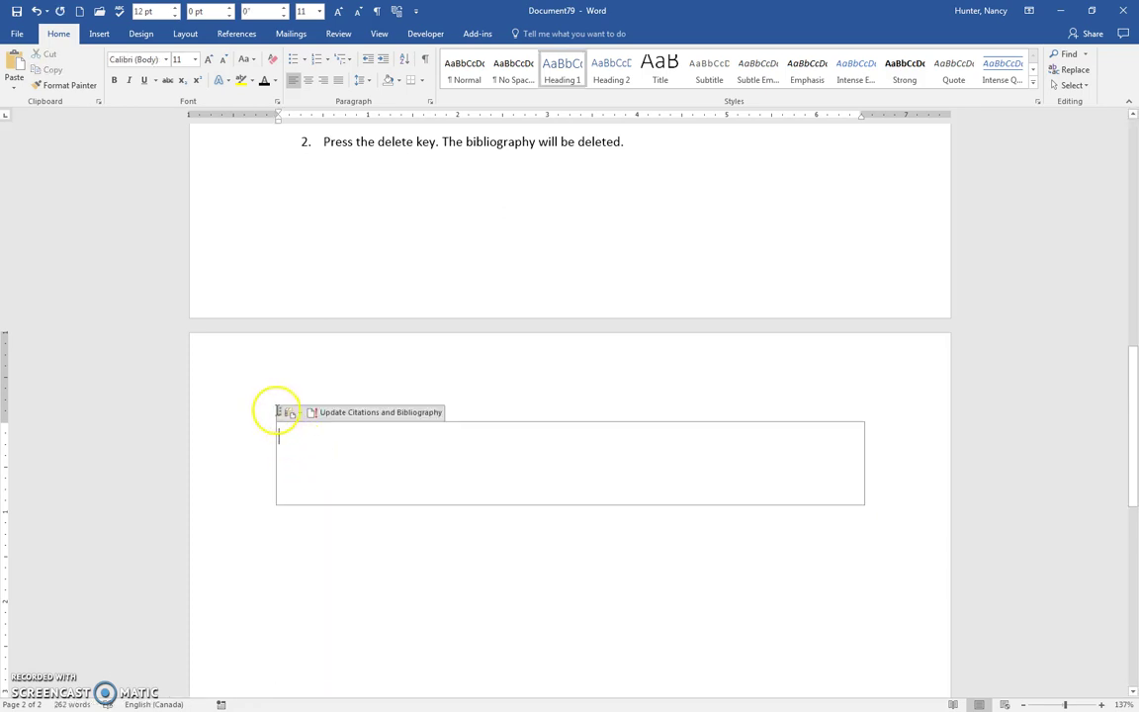
click(281, 413)
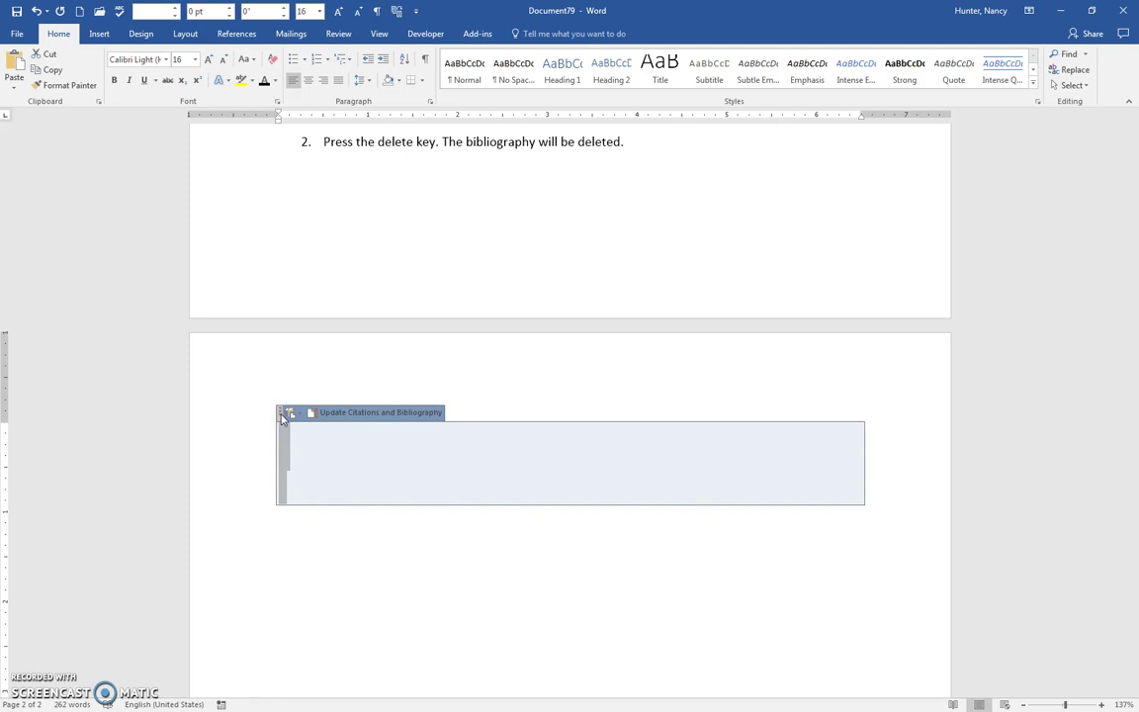
key(Delete)
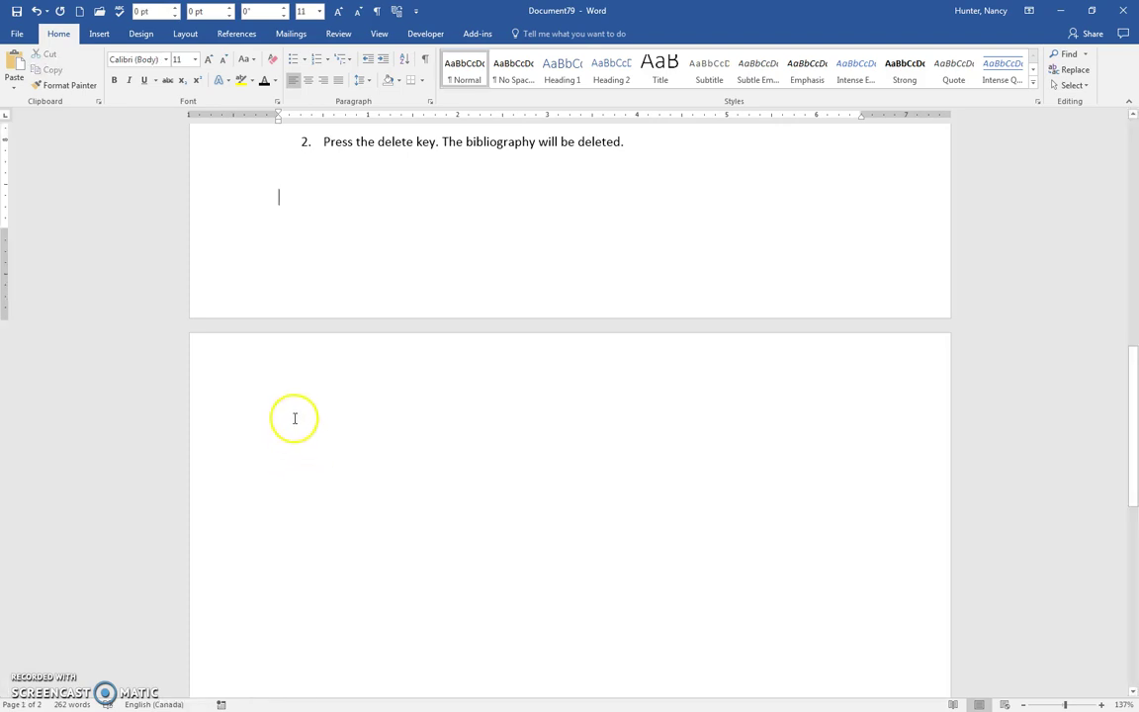
click(312, 443)
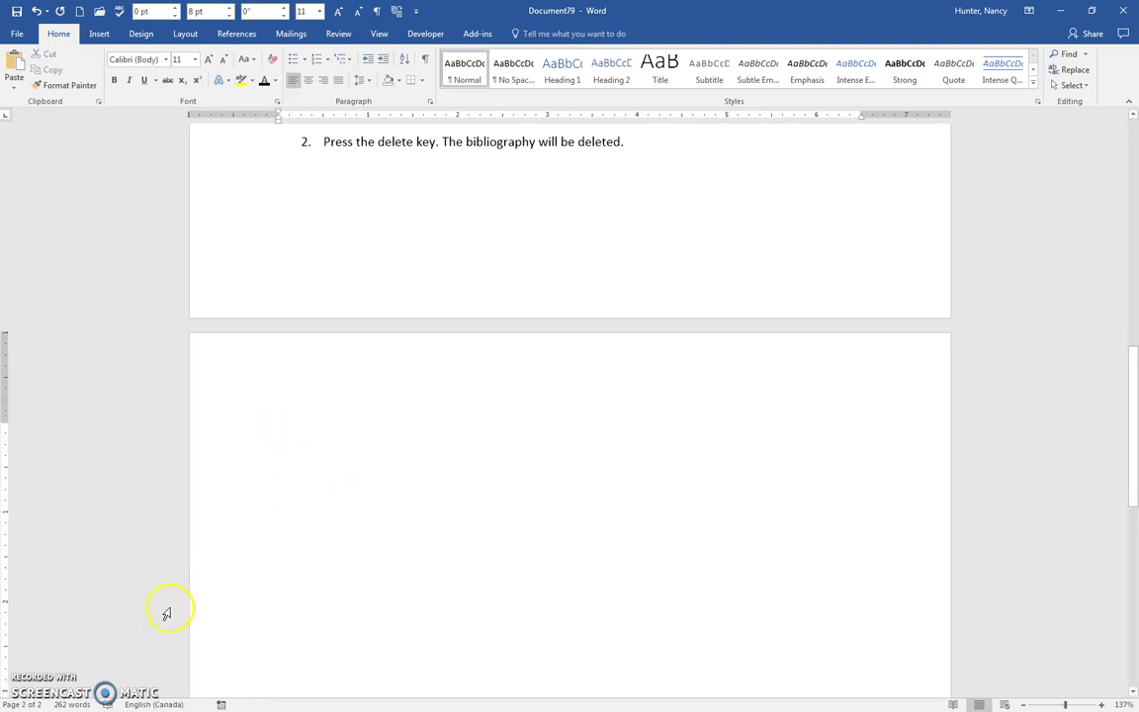